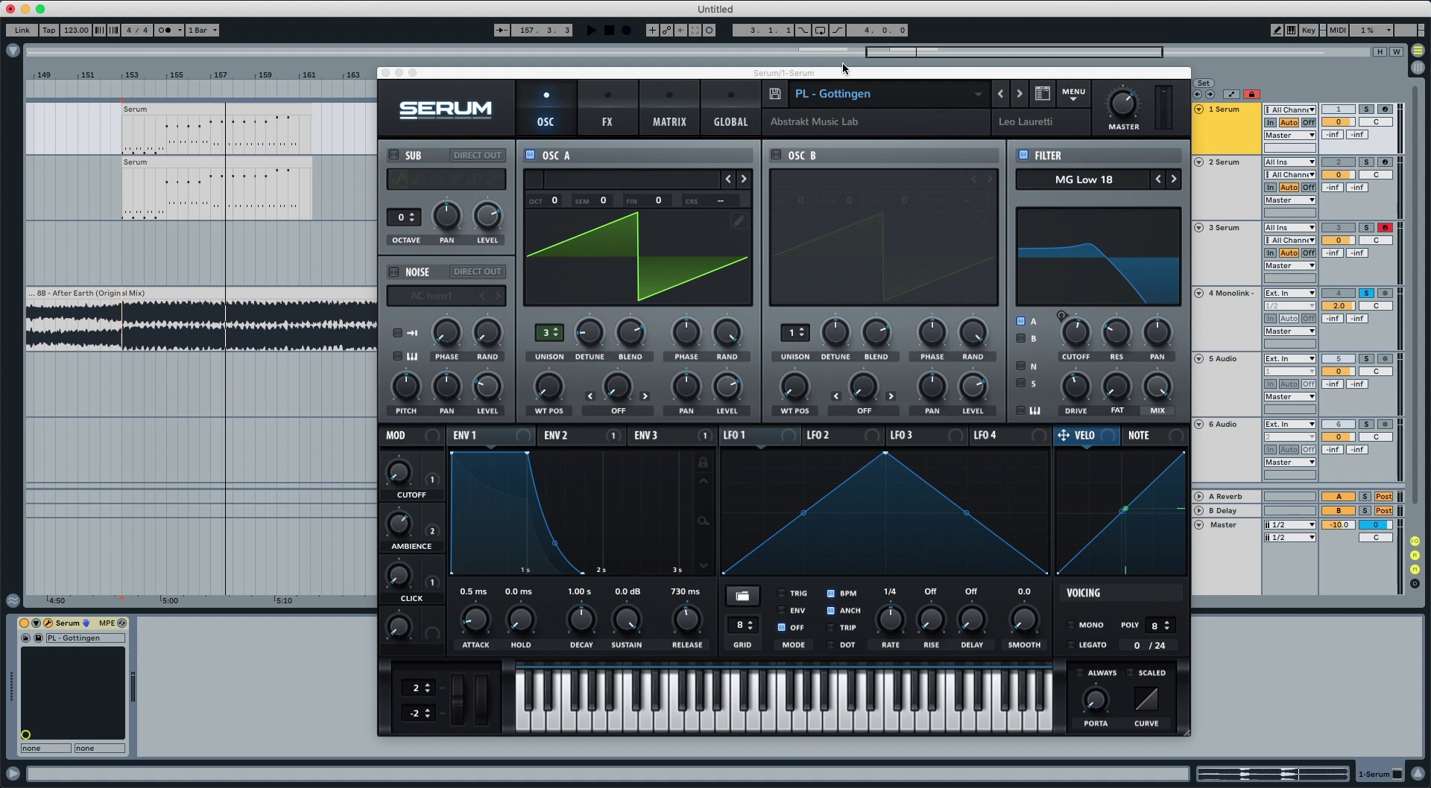
# Play back the original After Earth track and the finished PL - Gottingen preset to compare their sound.
pyautogui.press('space')
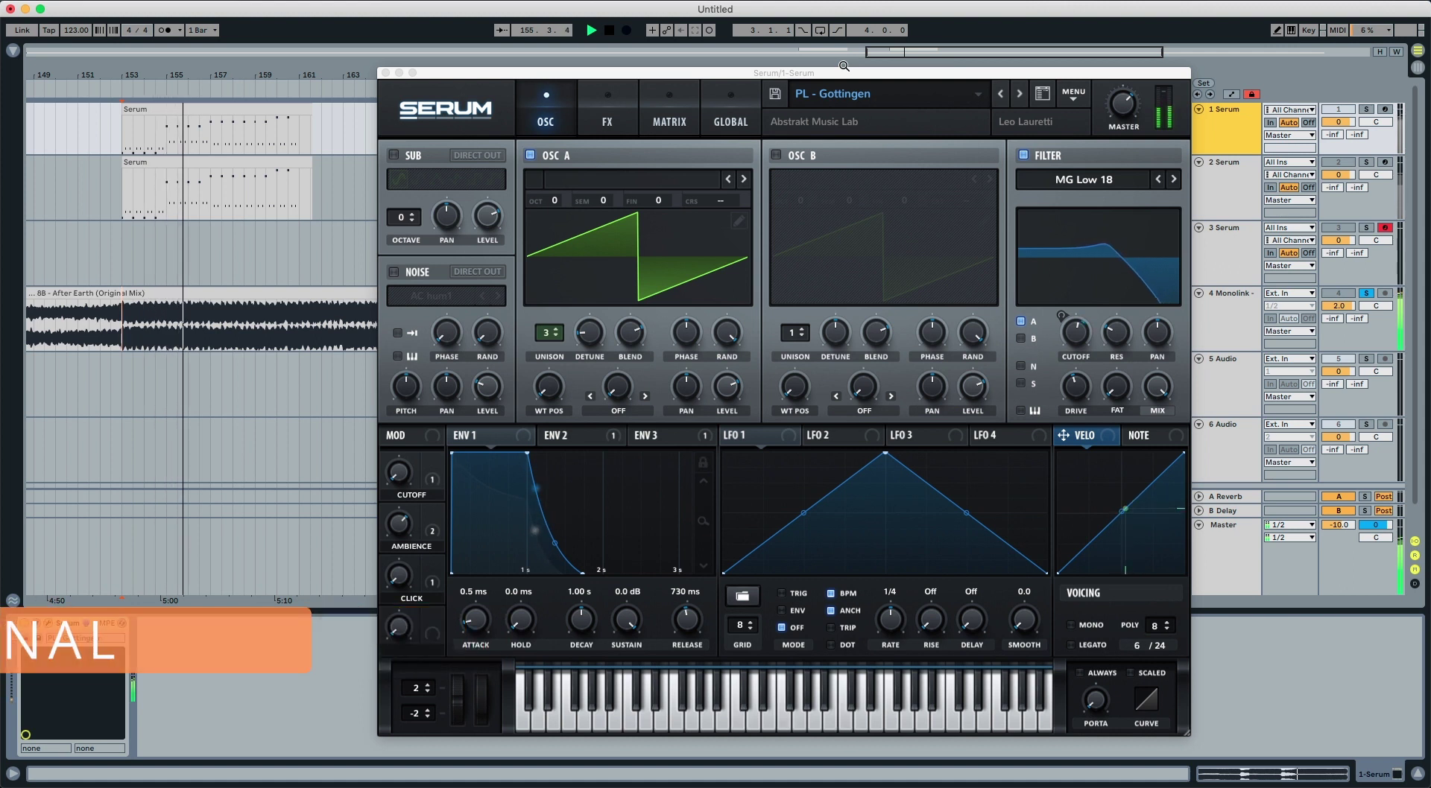
pyautogui.press('space')
pyautogui.press('space')
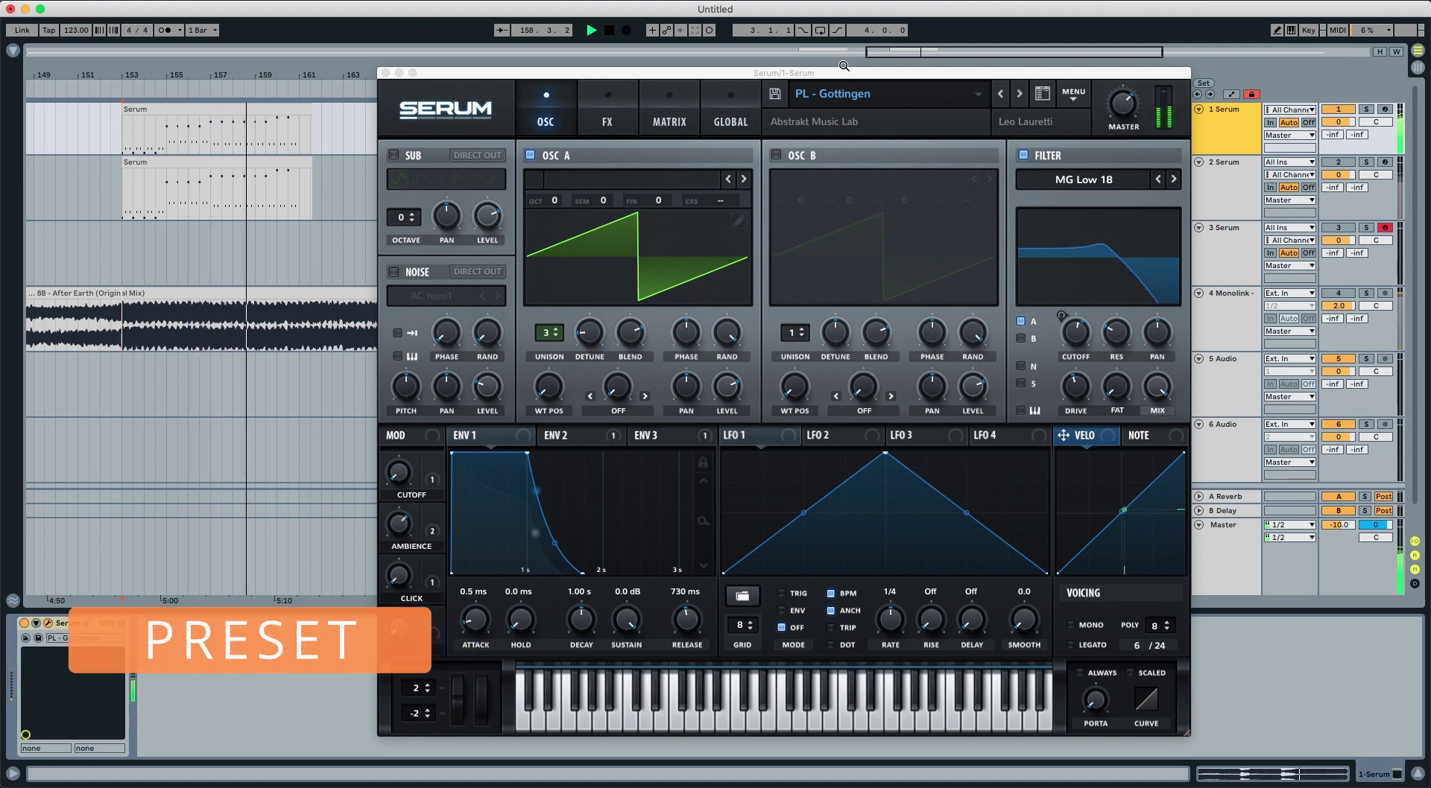
pyautogui.press('space')
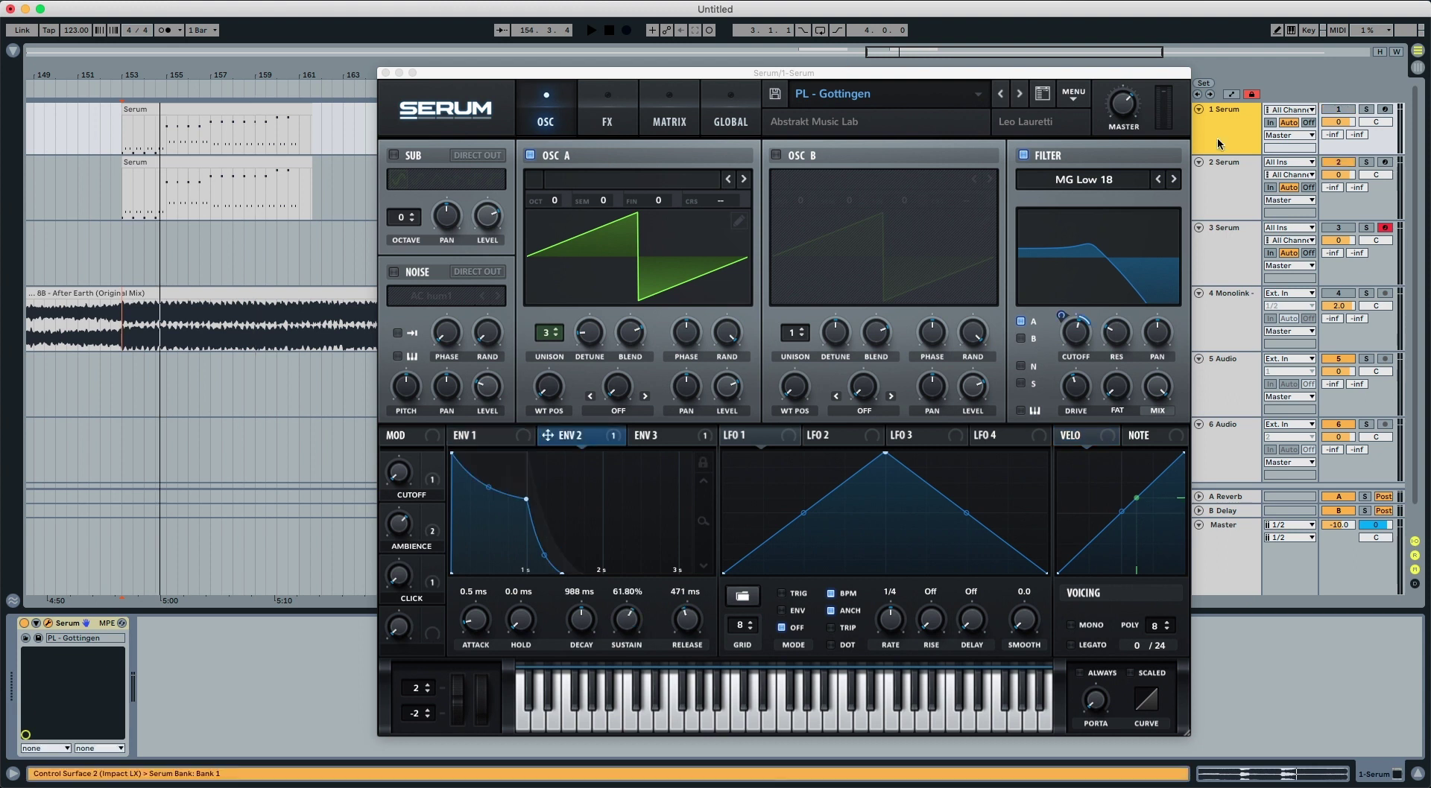
# Set Oscillator A's unison to 3 voices in the second Serum track's Init preset and audition the part.
pyautogui.click(1218, 167)
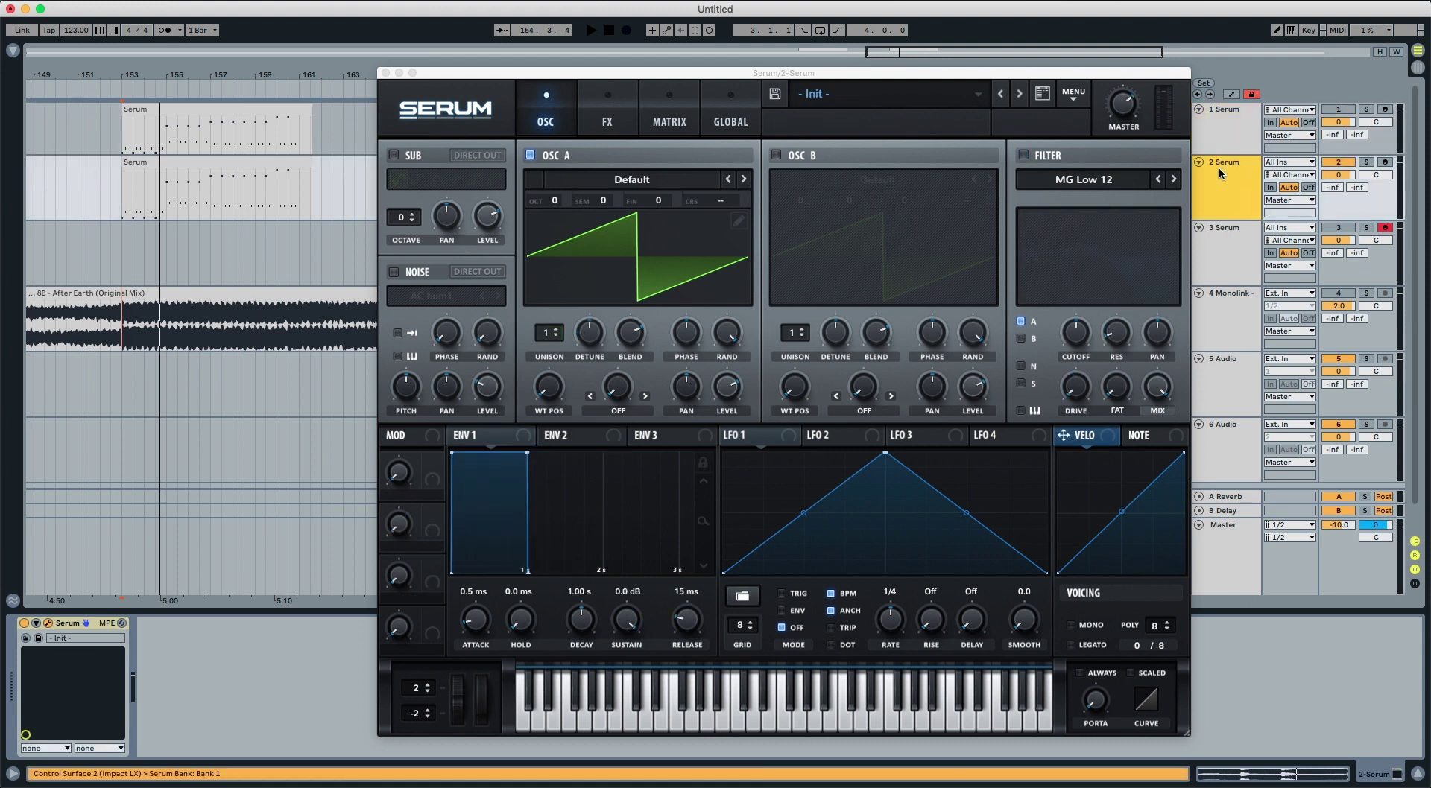
pyautogui.click(1081, 95)
pyautogui.click(1105, 175)
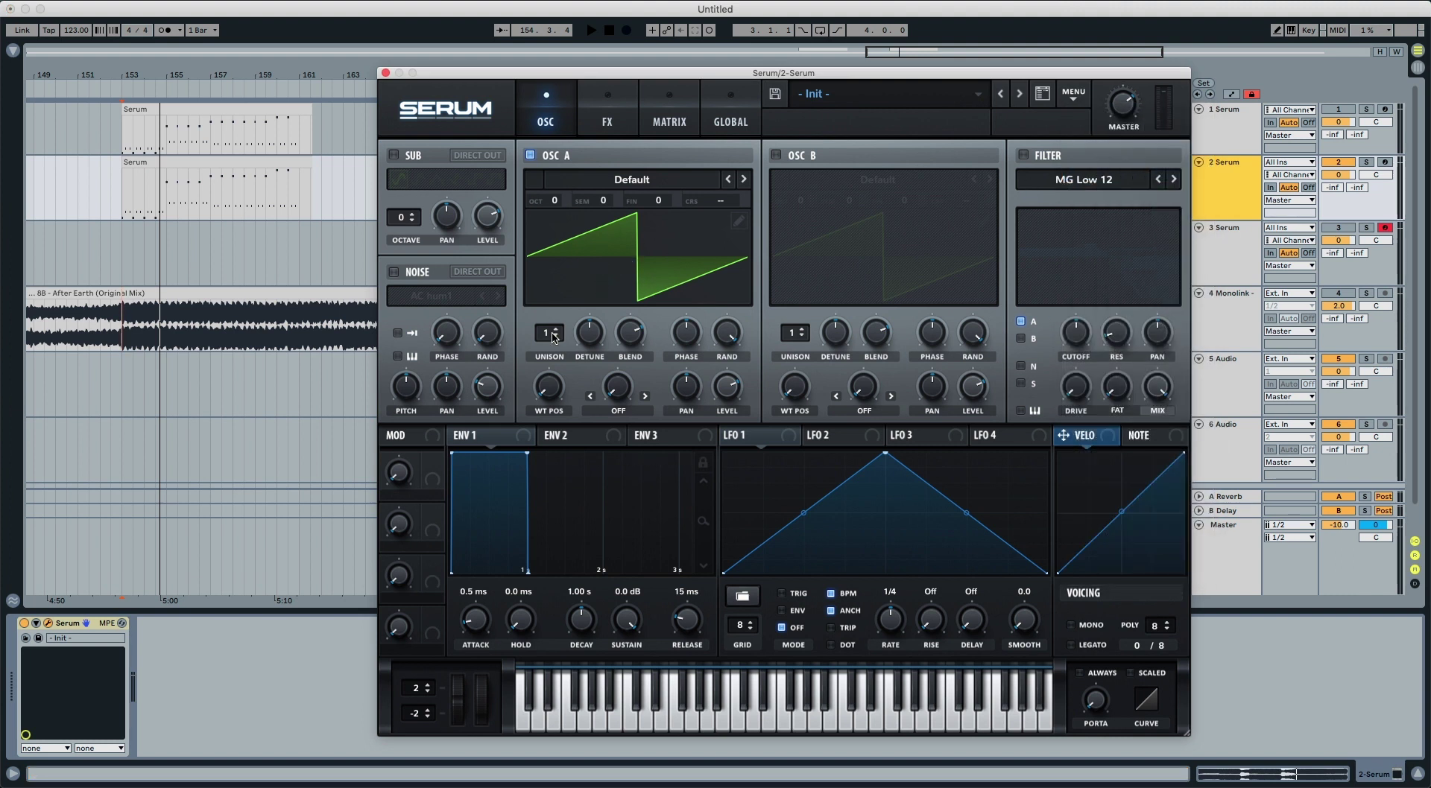
pyautogui.moveTo(553, 337); pyautogui.dragTo(591, 381)
pyautogui.press('space')
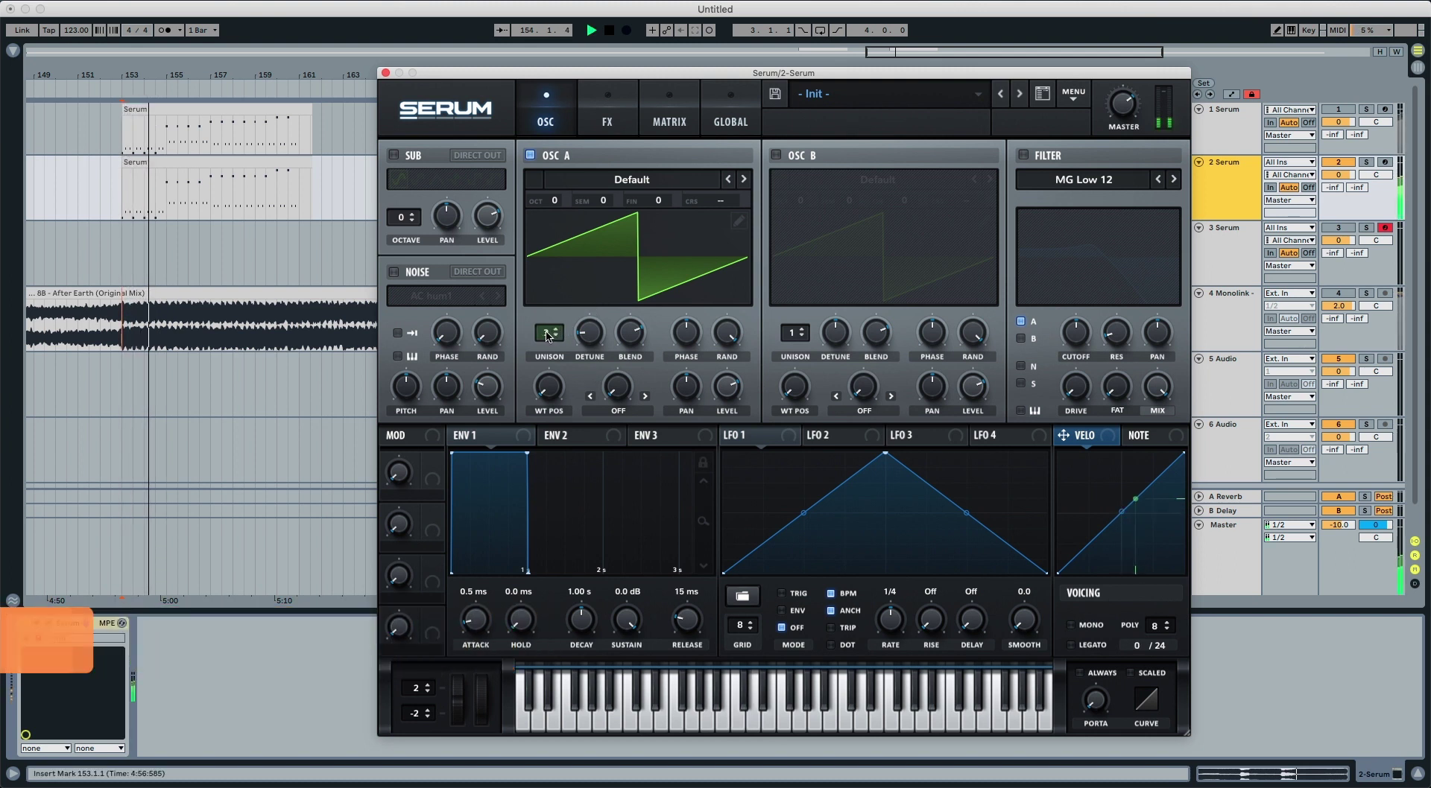
pyautogui.moveTo(555, 333); pyautogui.dragTo(553, 333)
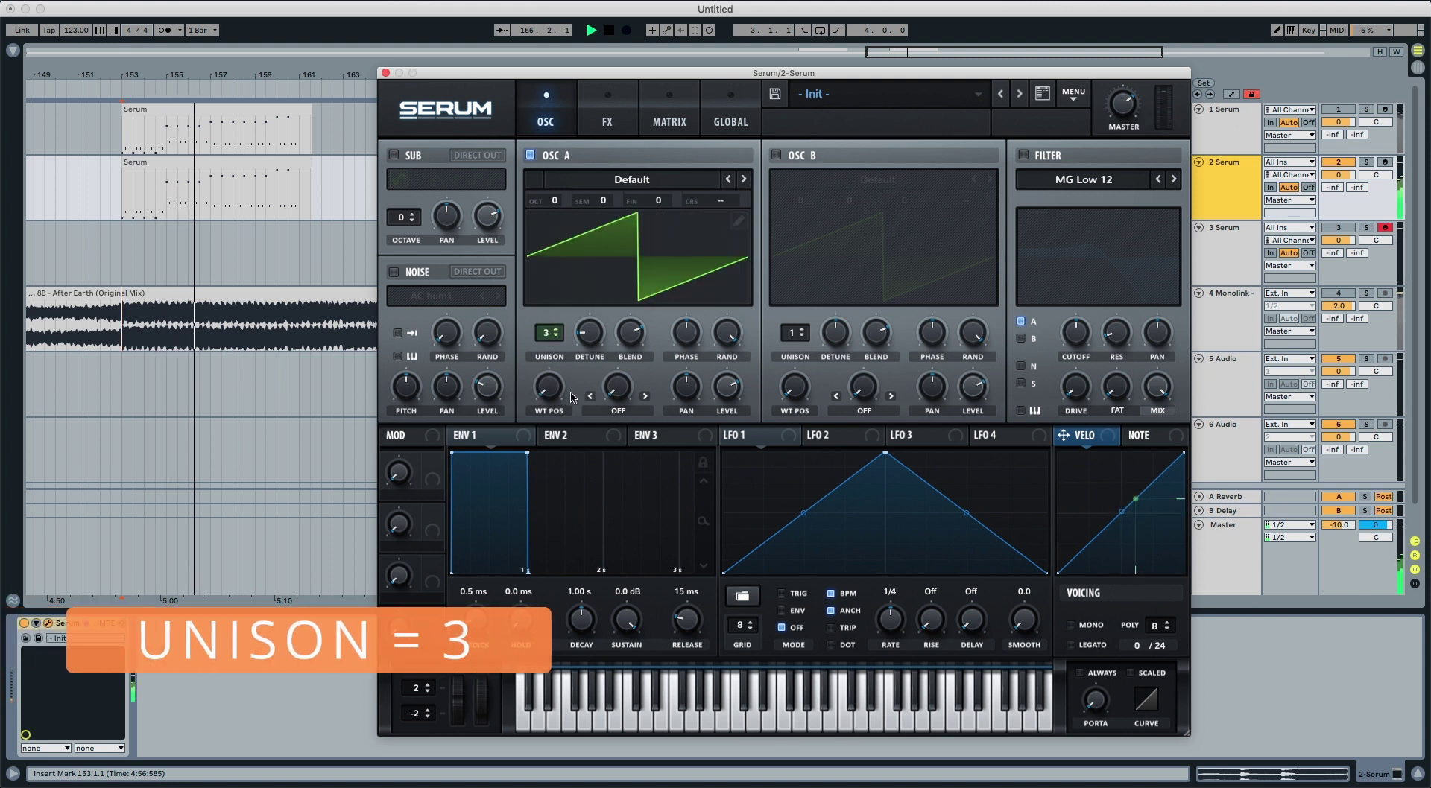
pyautogui.press('space')
# Lengthen Envelope 1's release to about 740 ms and audition the part.
pyautogui.moveTo(677, 620); pyautogui.dragTo(676, 571)
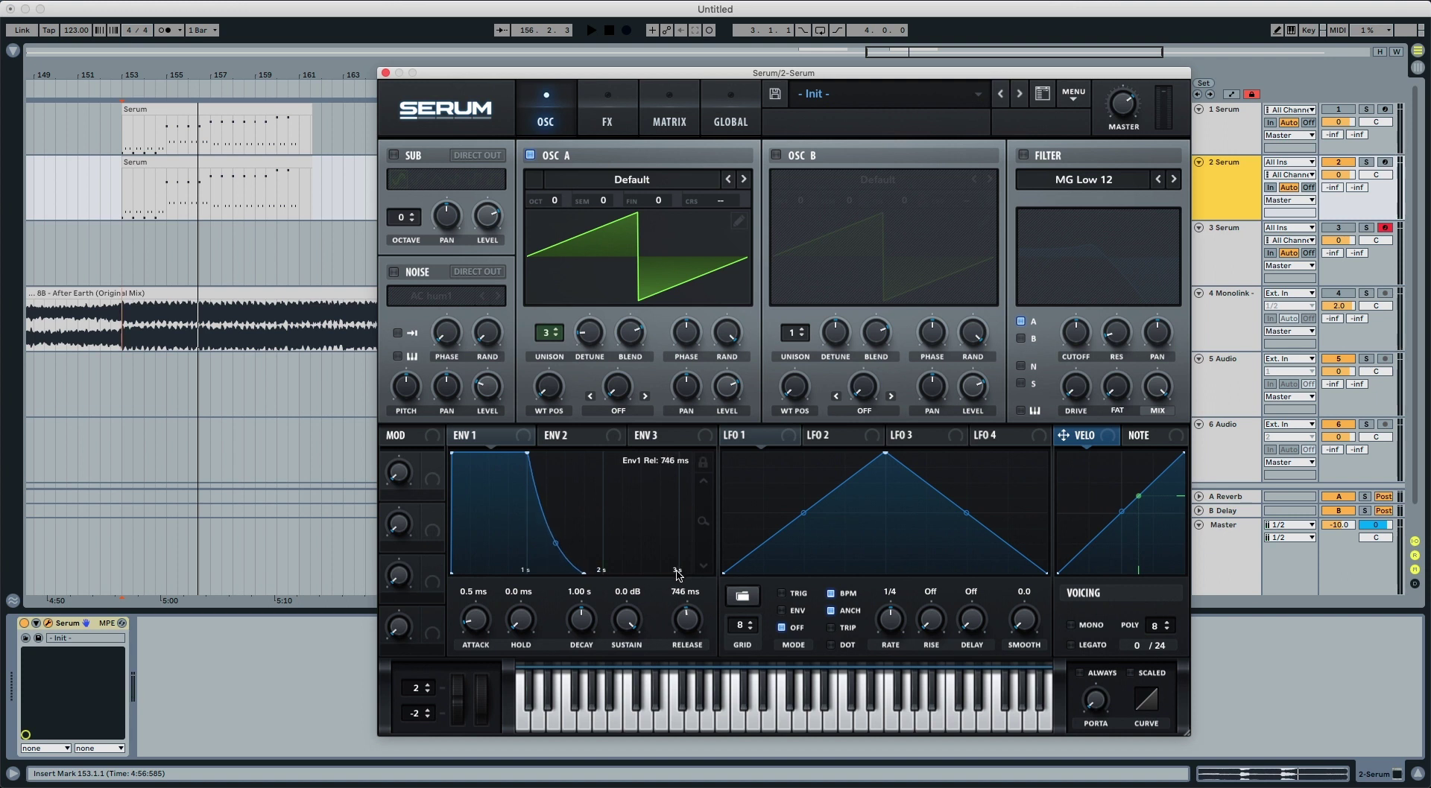
pyautogui.press('space')
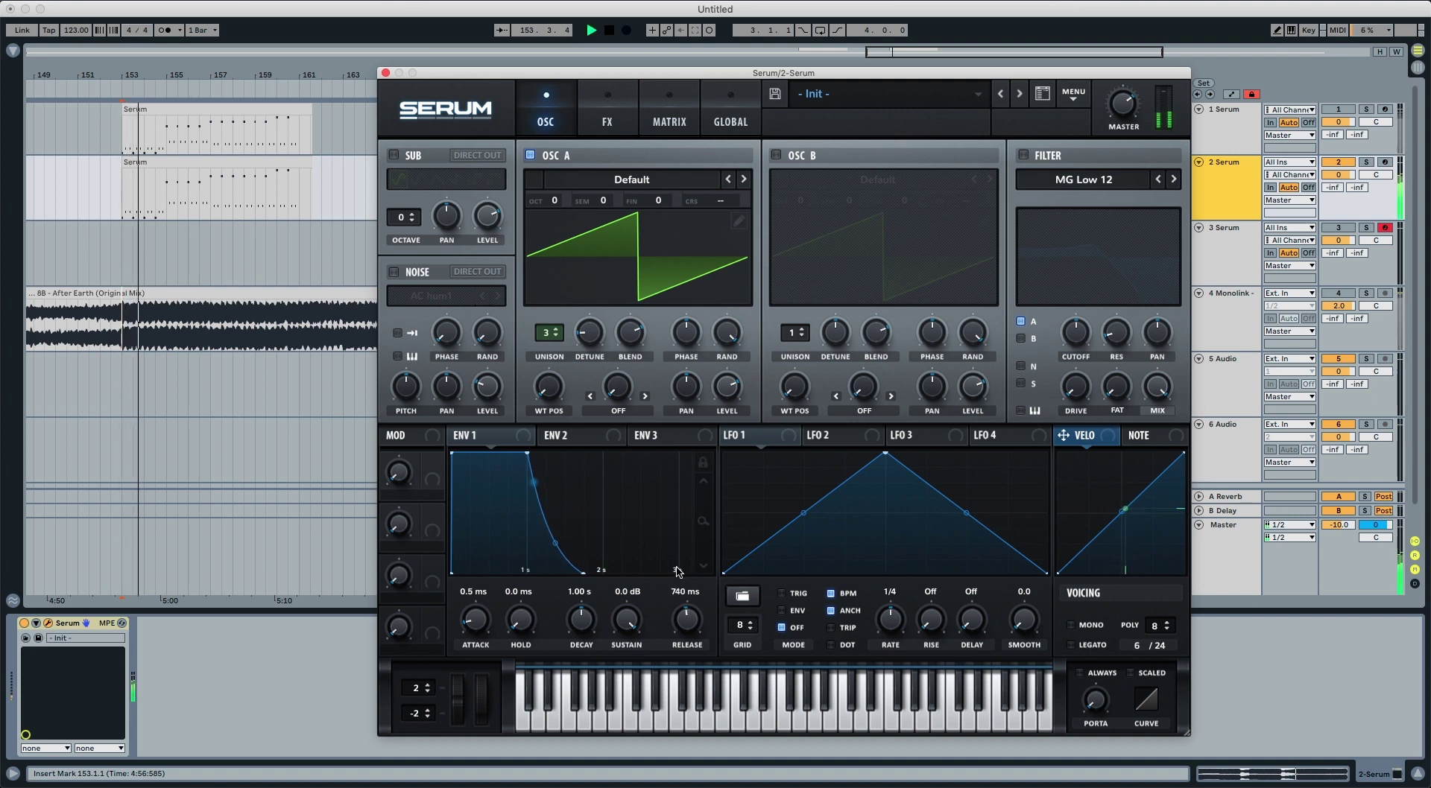
pyautogui.press('space')
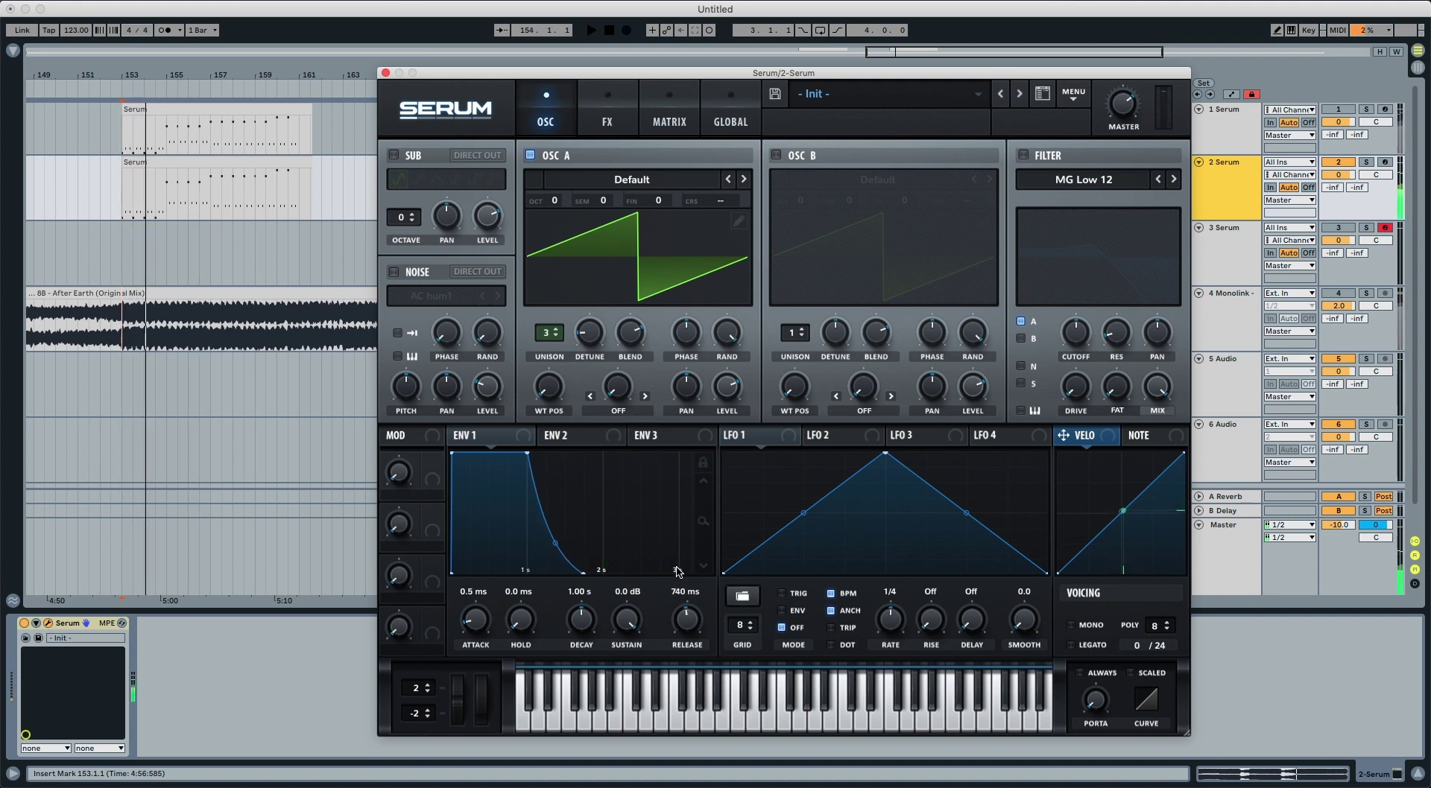
# Enable the filter with the MG Low 18 type and set its cutoff to about 622 Hz.
pyautogui.click(1023, 155)
pyautogui.click(1173, 180)
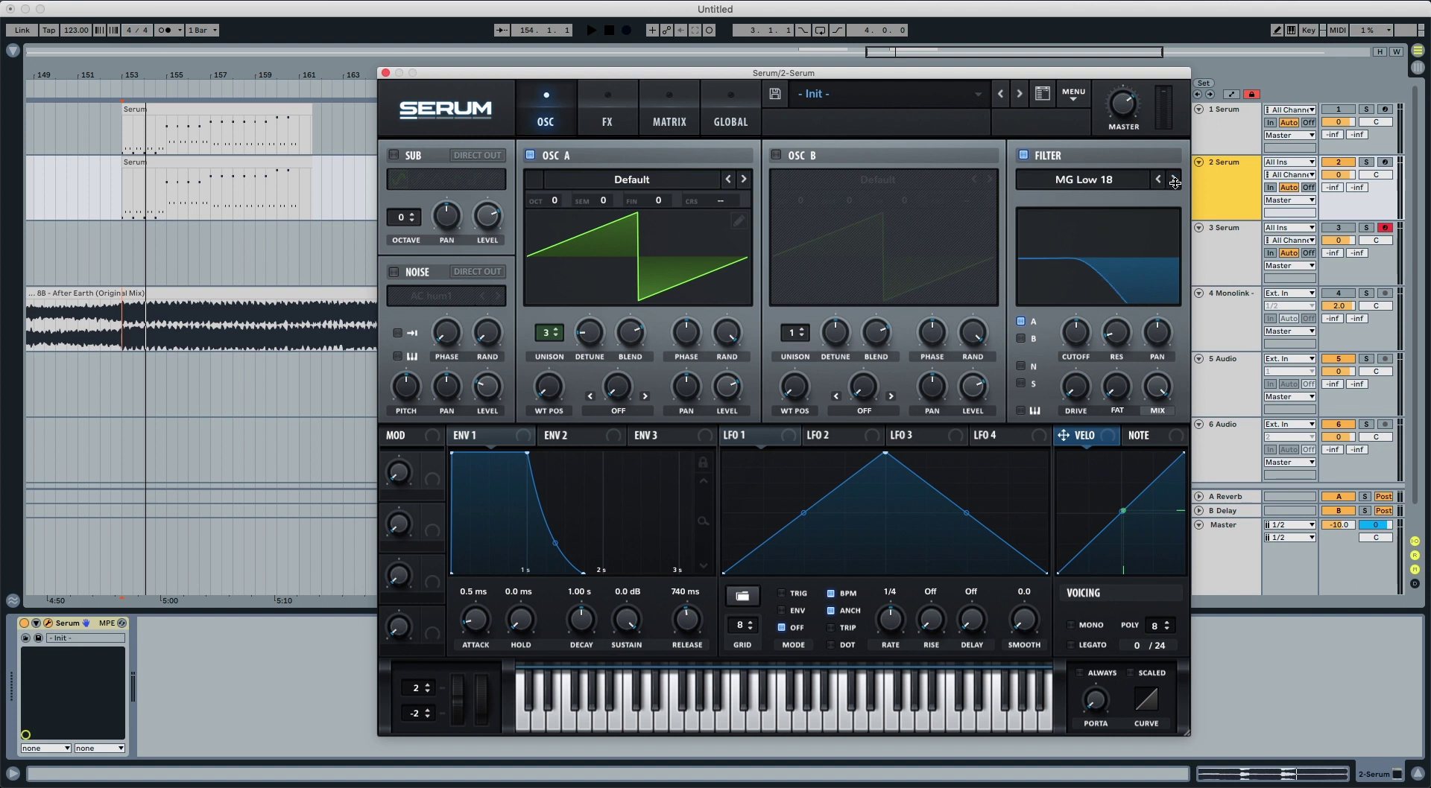
pyautogui.moveTo(1080, 339); pyautogui.dragTo(1080, 333)
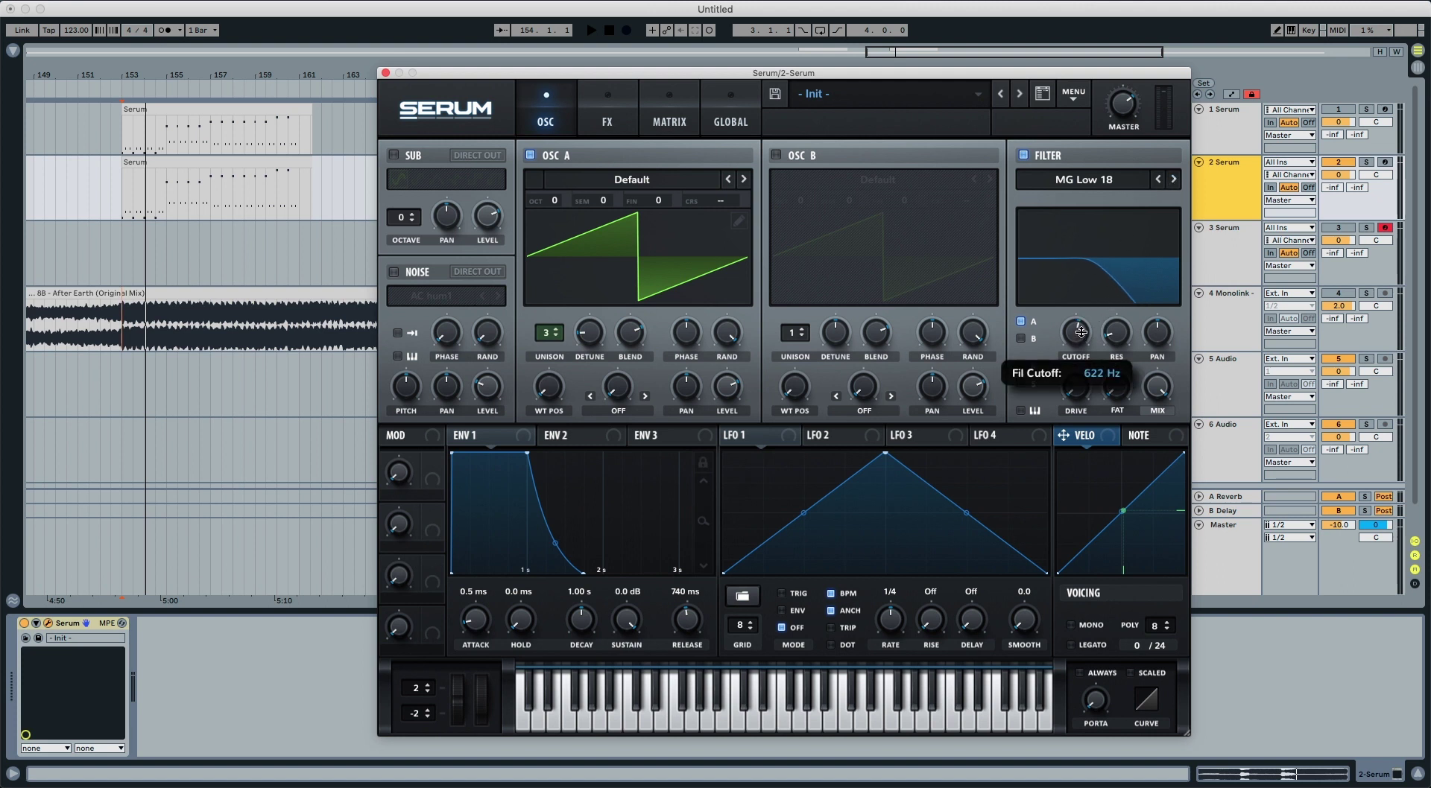
# Set Envelope 2's sustain to about 62% and its release to about 488 ms.
pyautogui.click(598, 440)
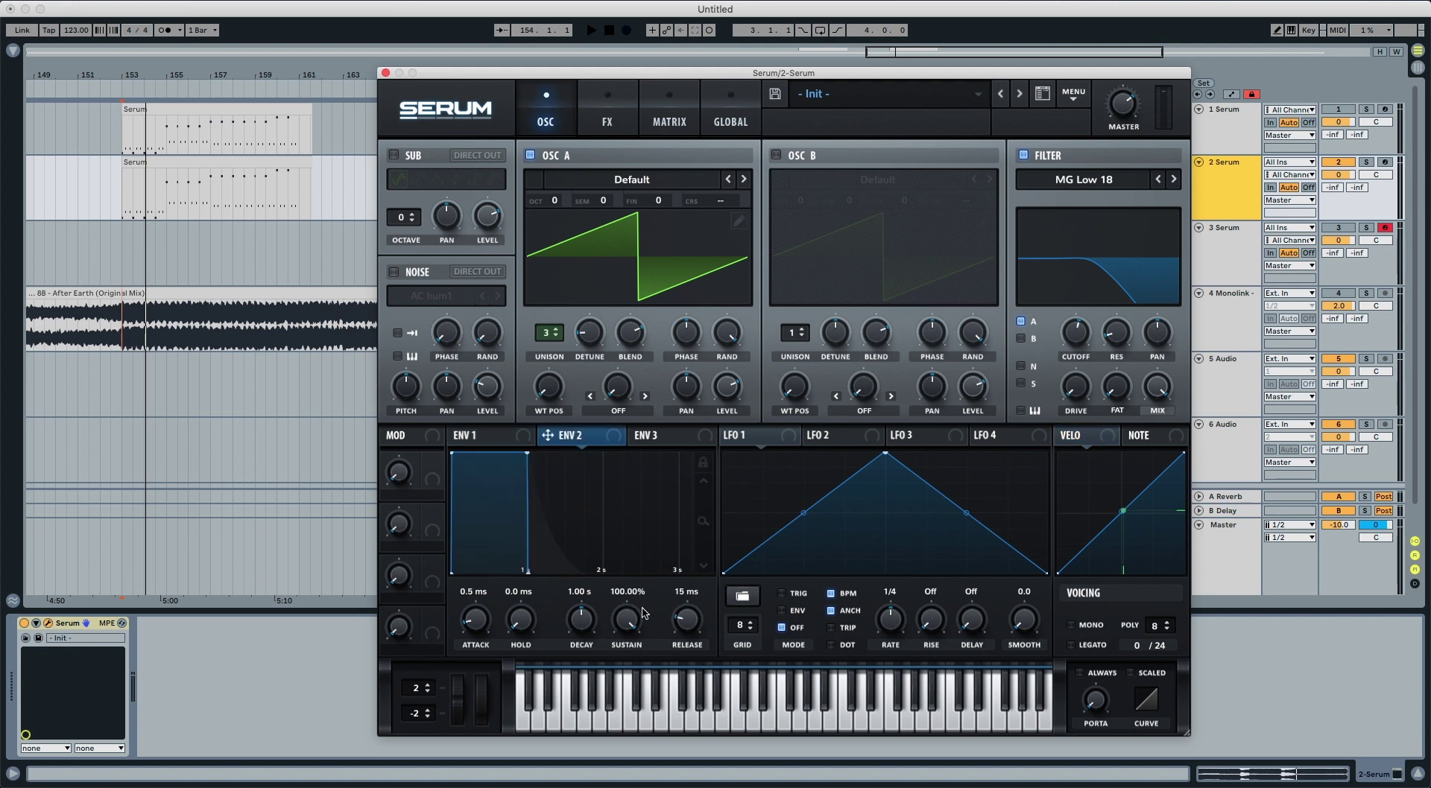
pyautogui.moveTo(618, 620); pyautogui.dragTo(615, 675)
pyautogui.moveTo(687, 629); pyautogui.dragTo(689, 596)
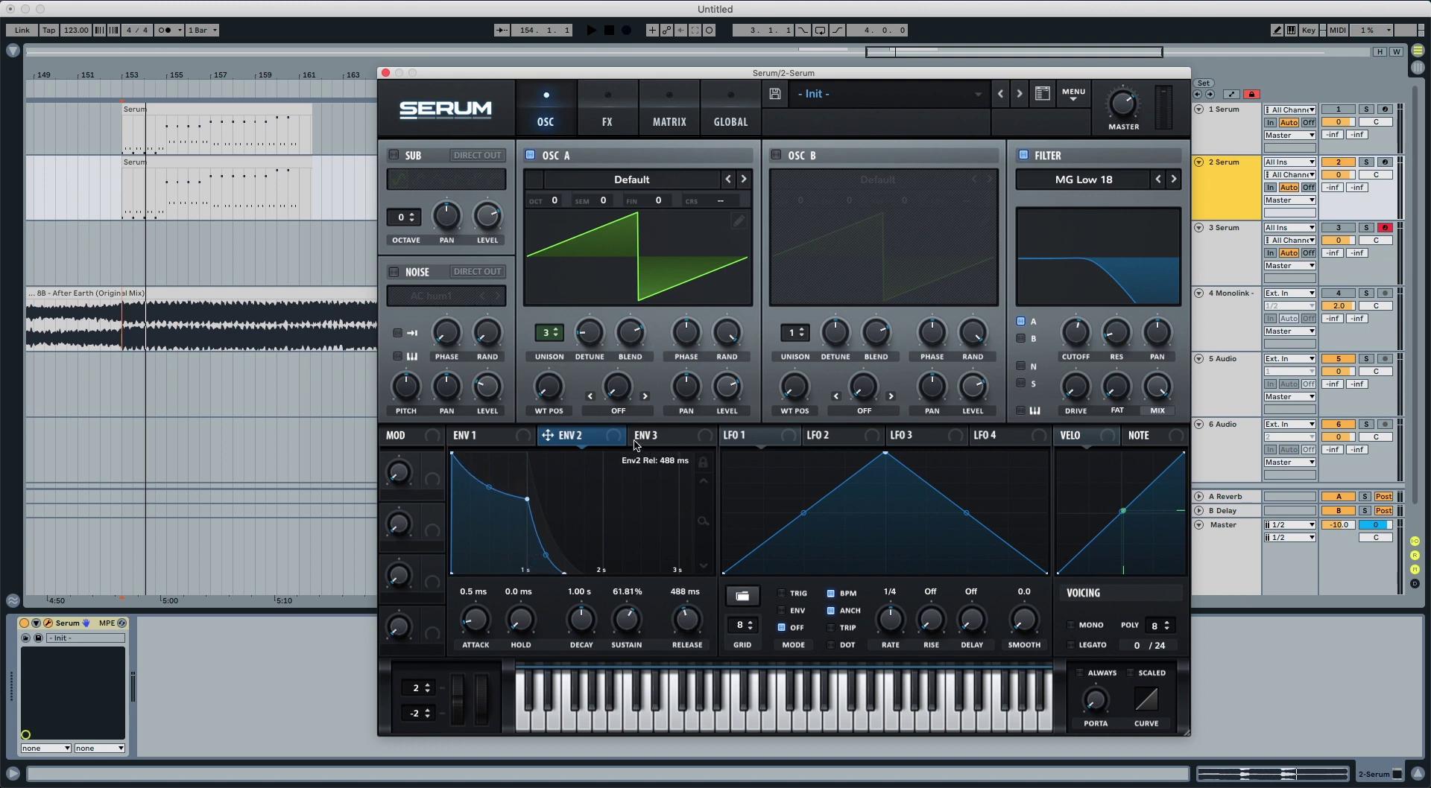
# Assign Envelope 2 as a modulator of the filter cutoff and audition the part.
pyautogui.moveTo(624, 440); pyautogui.dragTo(1064, 339)
pyautogui.press('space')
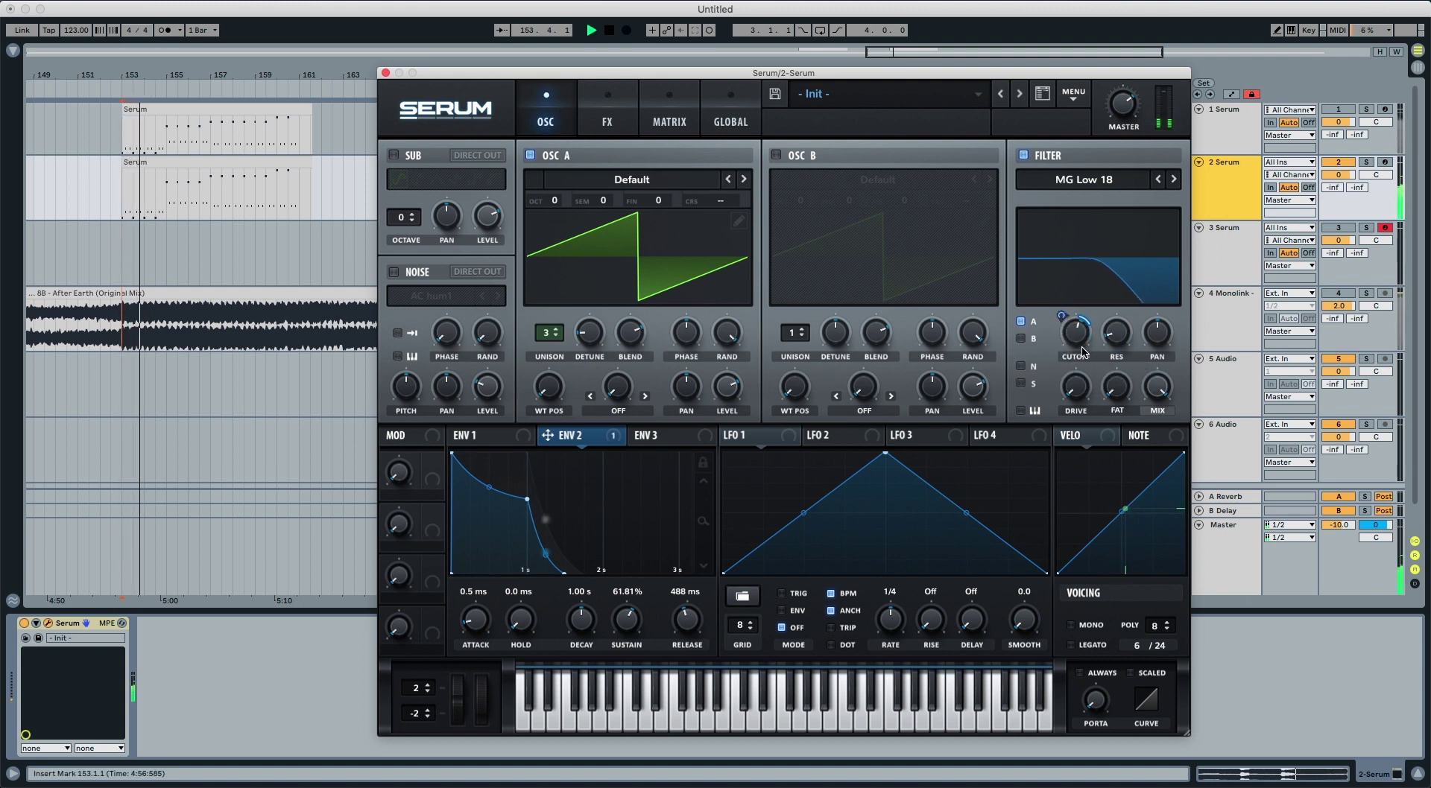
pyautogui.press('space')
# Raise the filter's resonance and drive, then audition the part.
pyautogui.moveTo(1110, 339)
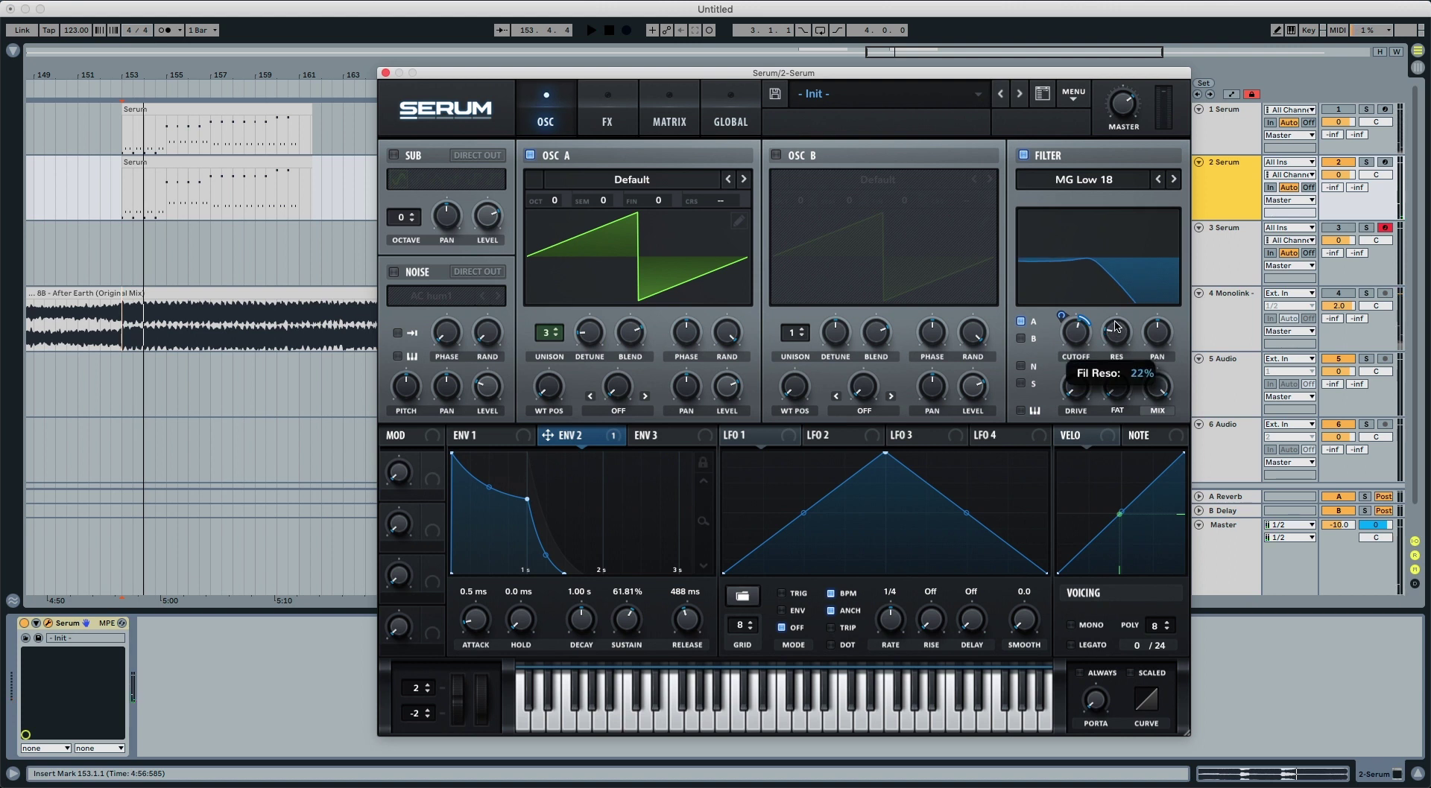
pyautogui.moveTo(1115, 326); pyautogui.dragTo(1116, 322)
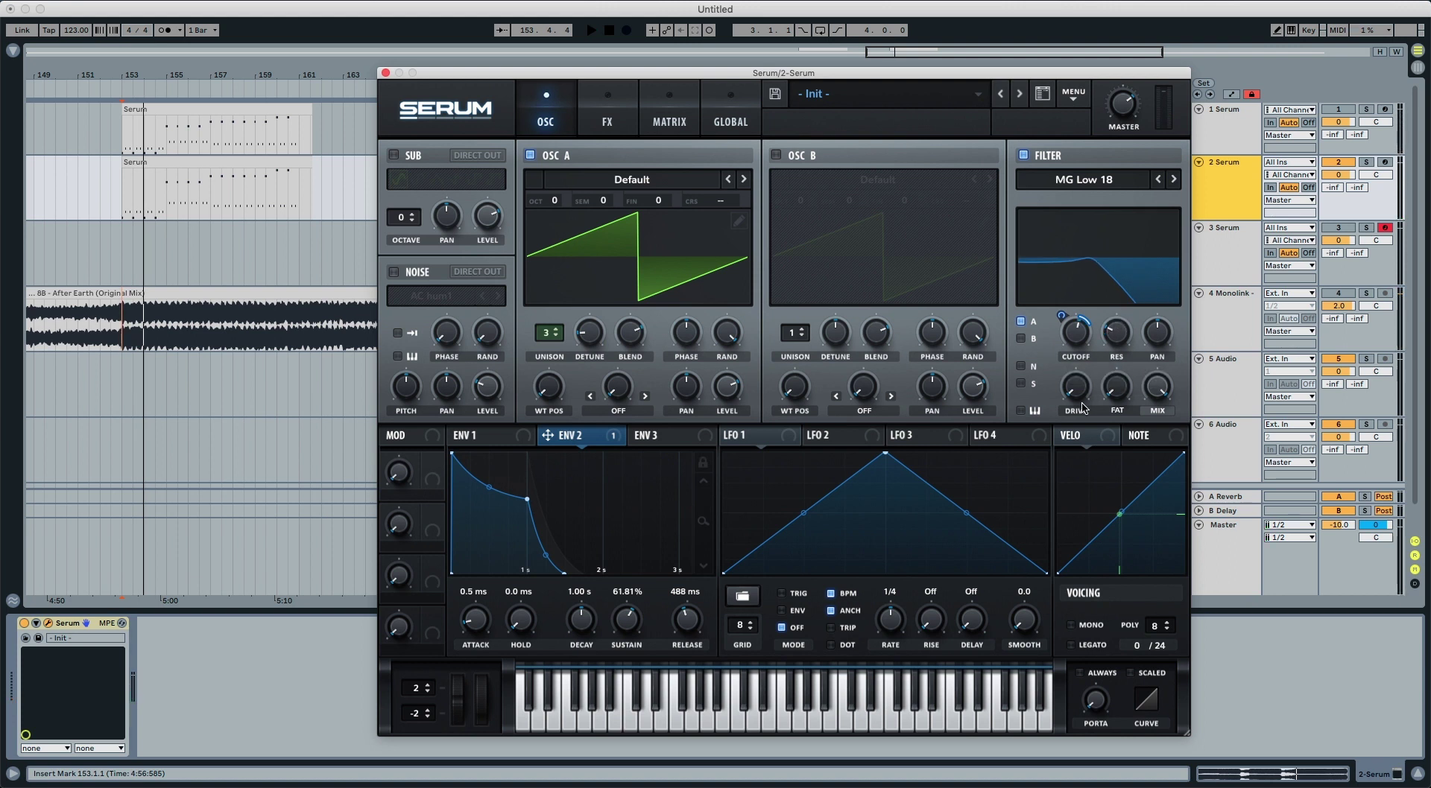
pyautogui.moveTo(1076, 406); pyautogui.dragTo(1084, 340)
pyautogui.press('space')
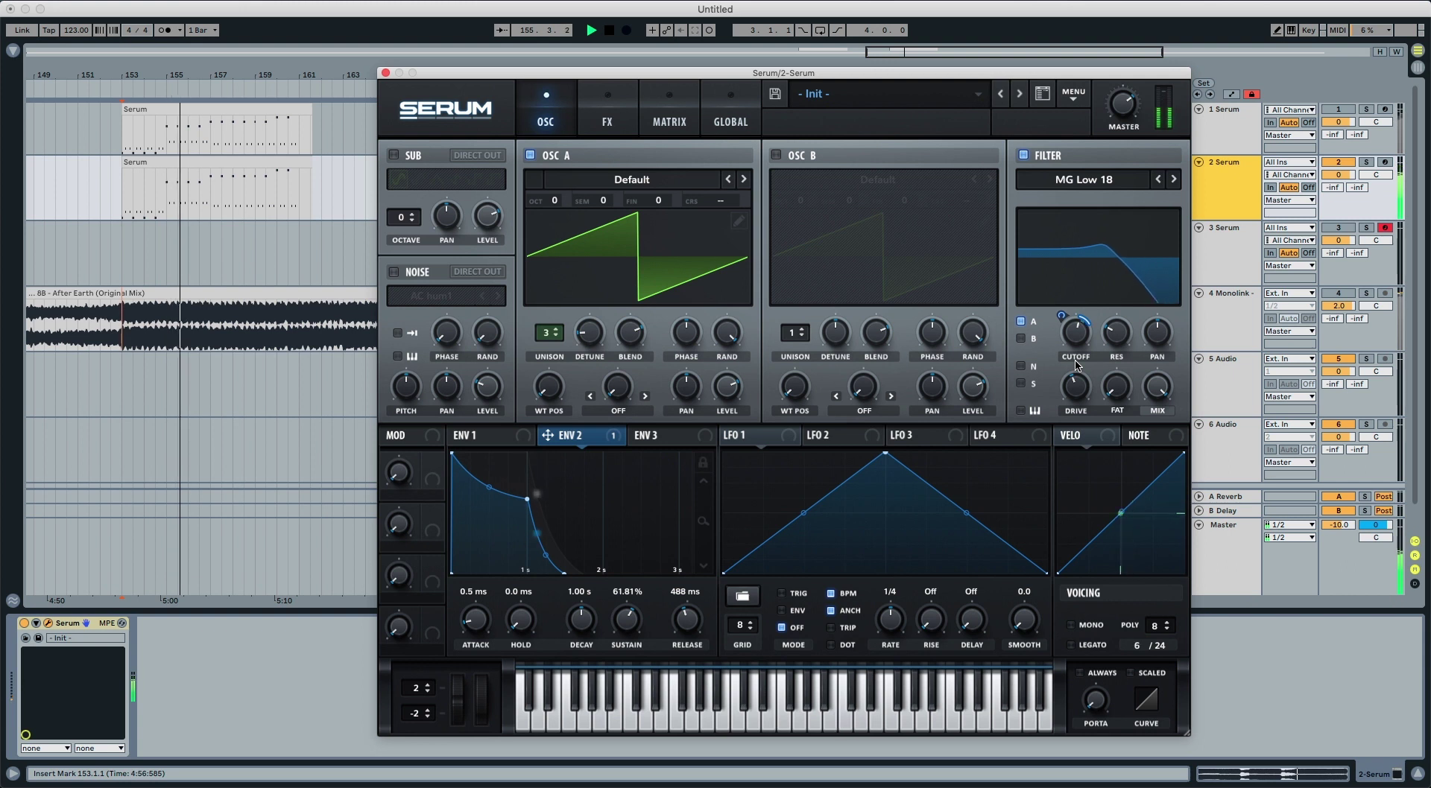
pyautogui.press('space')
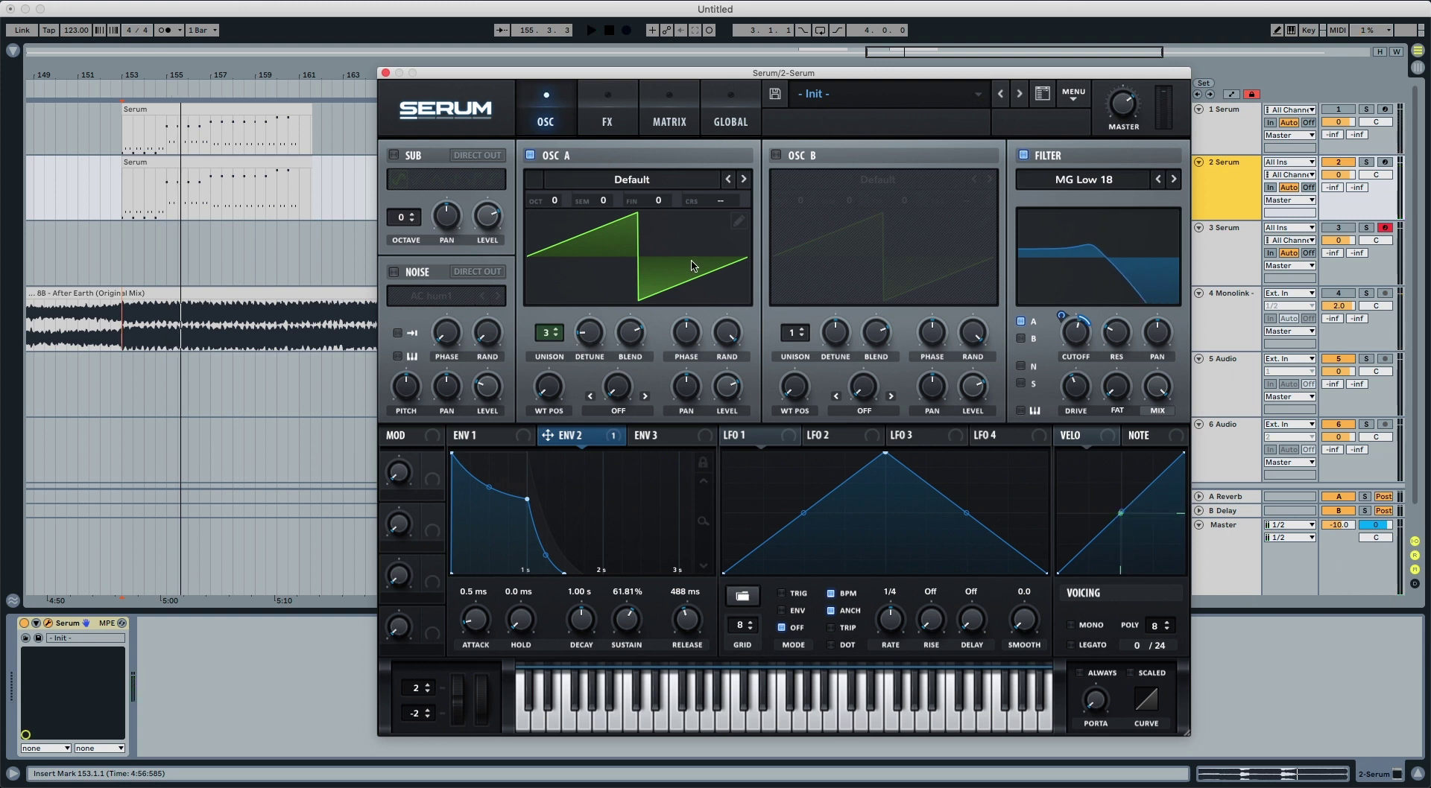
# Enable the Chorus effect, place it first in the effects chain and reduce its mix to about 16%.
pyautogui.click(618, 129)
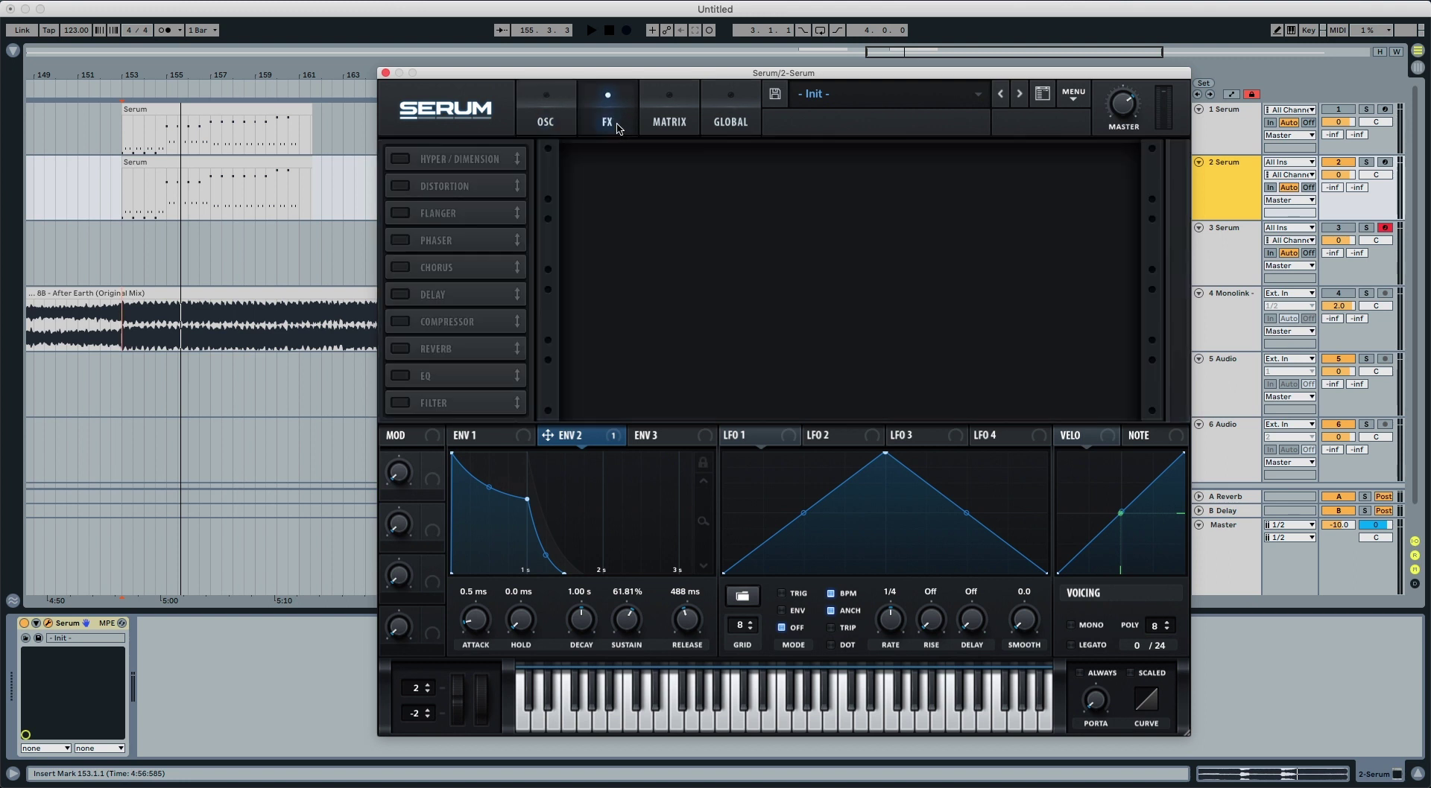
pyautogui.click(401, 268)
pyautogui.moveTo(445, 270); pyautogui.dragTo(458, 162)
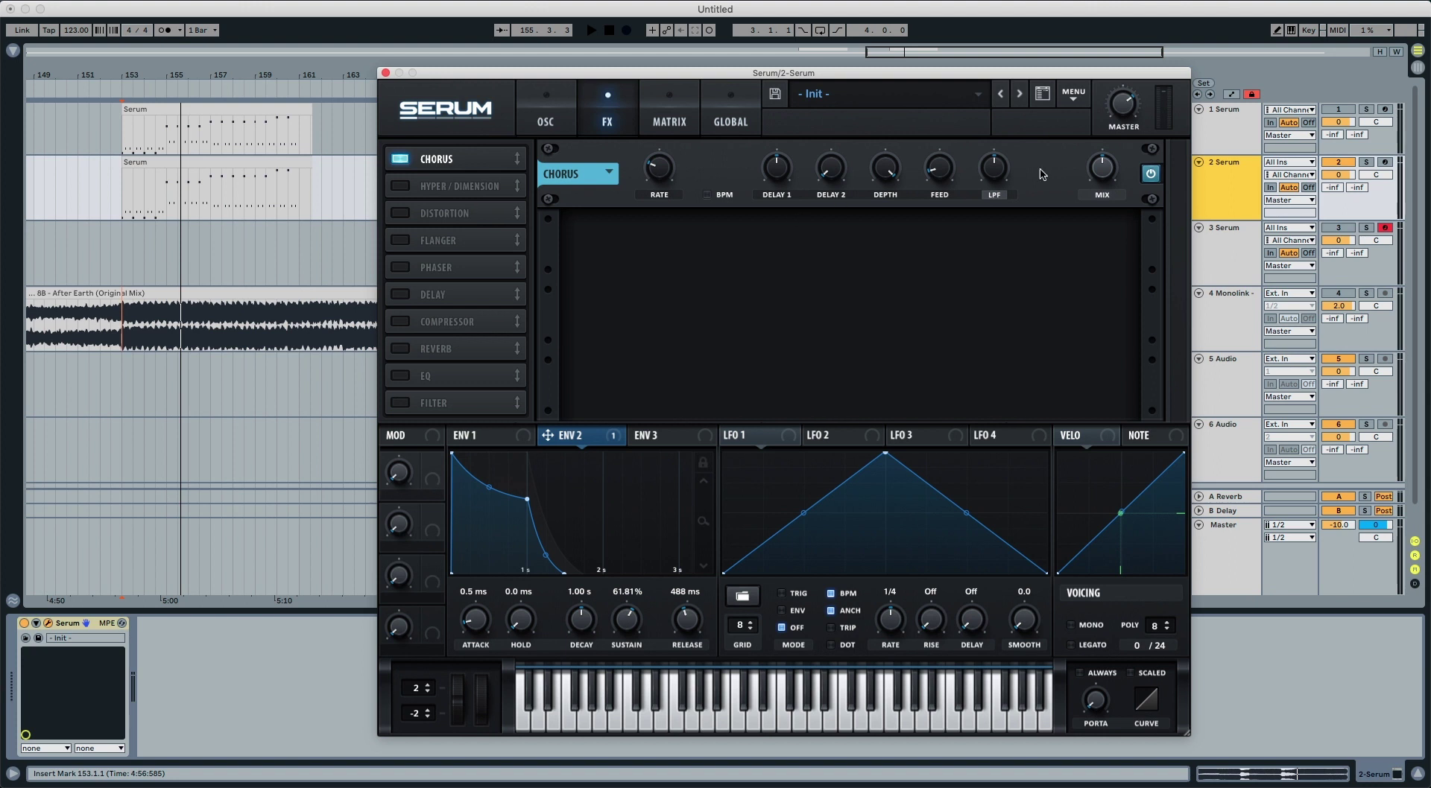
pyautogui.moveTo(1104, 168); pyautogui.dragTo(1095, 217)
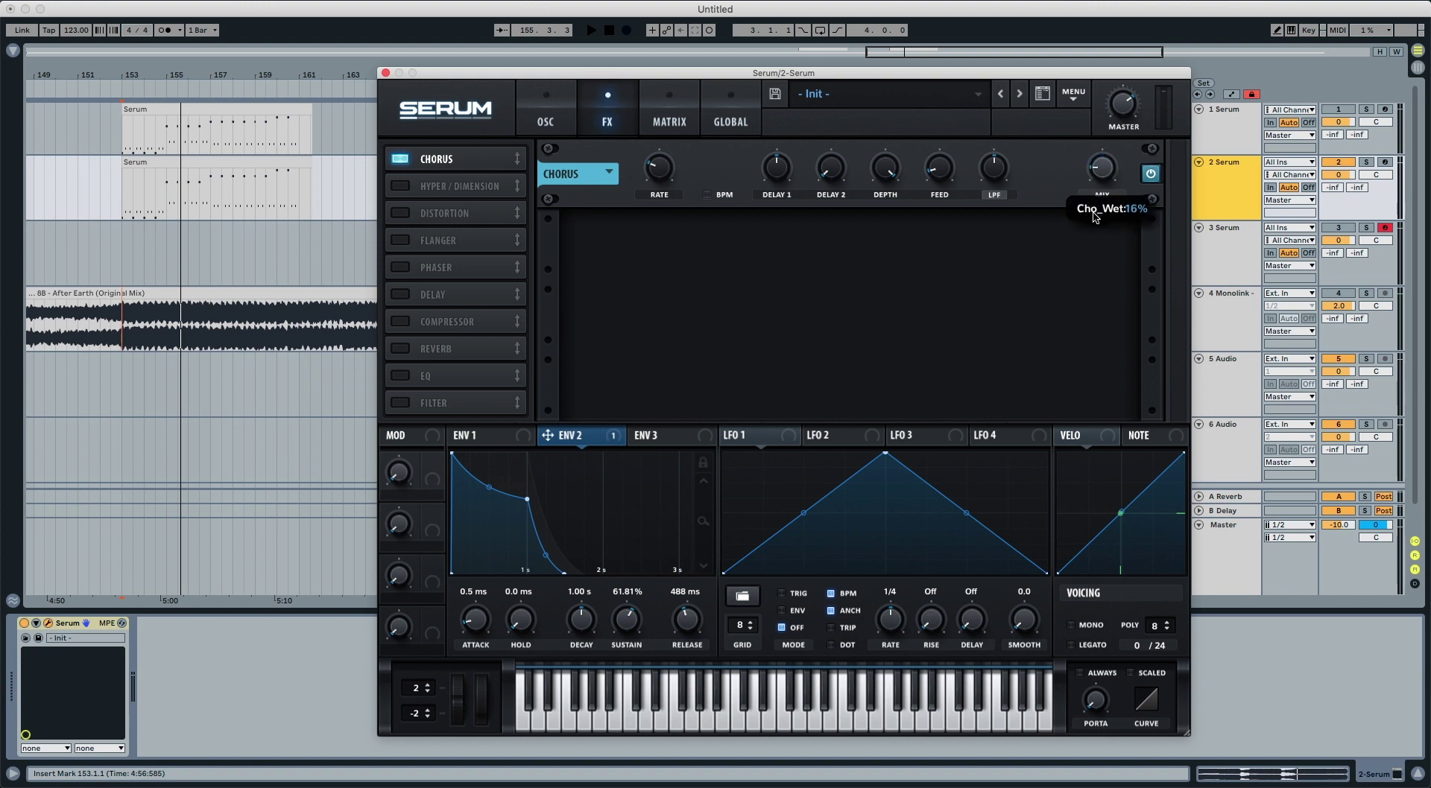
# Play the part with the Chorus bypassed and re-enabled to compare the difference.
pyautogui.press('space')
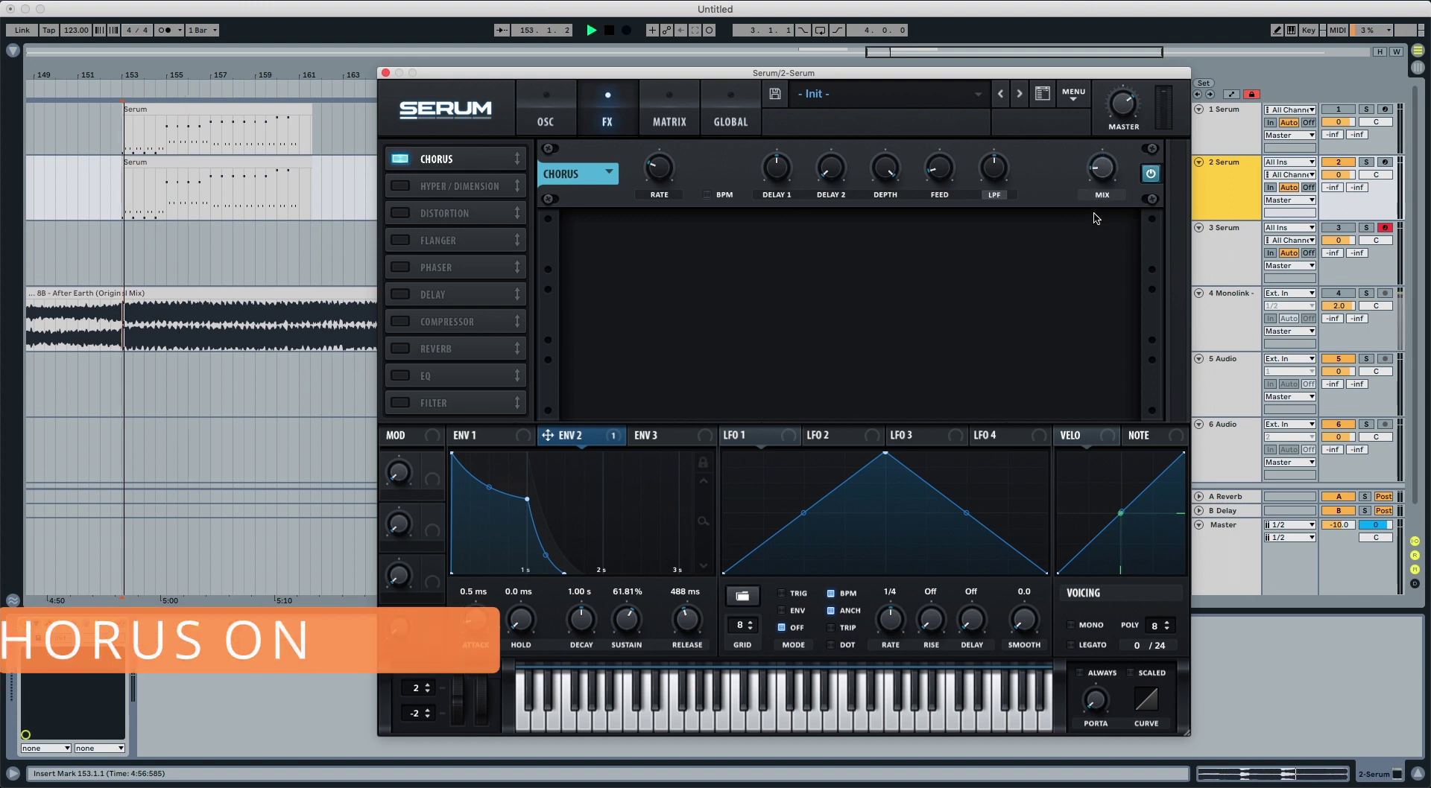
pyautogui.click(1152, 177)
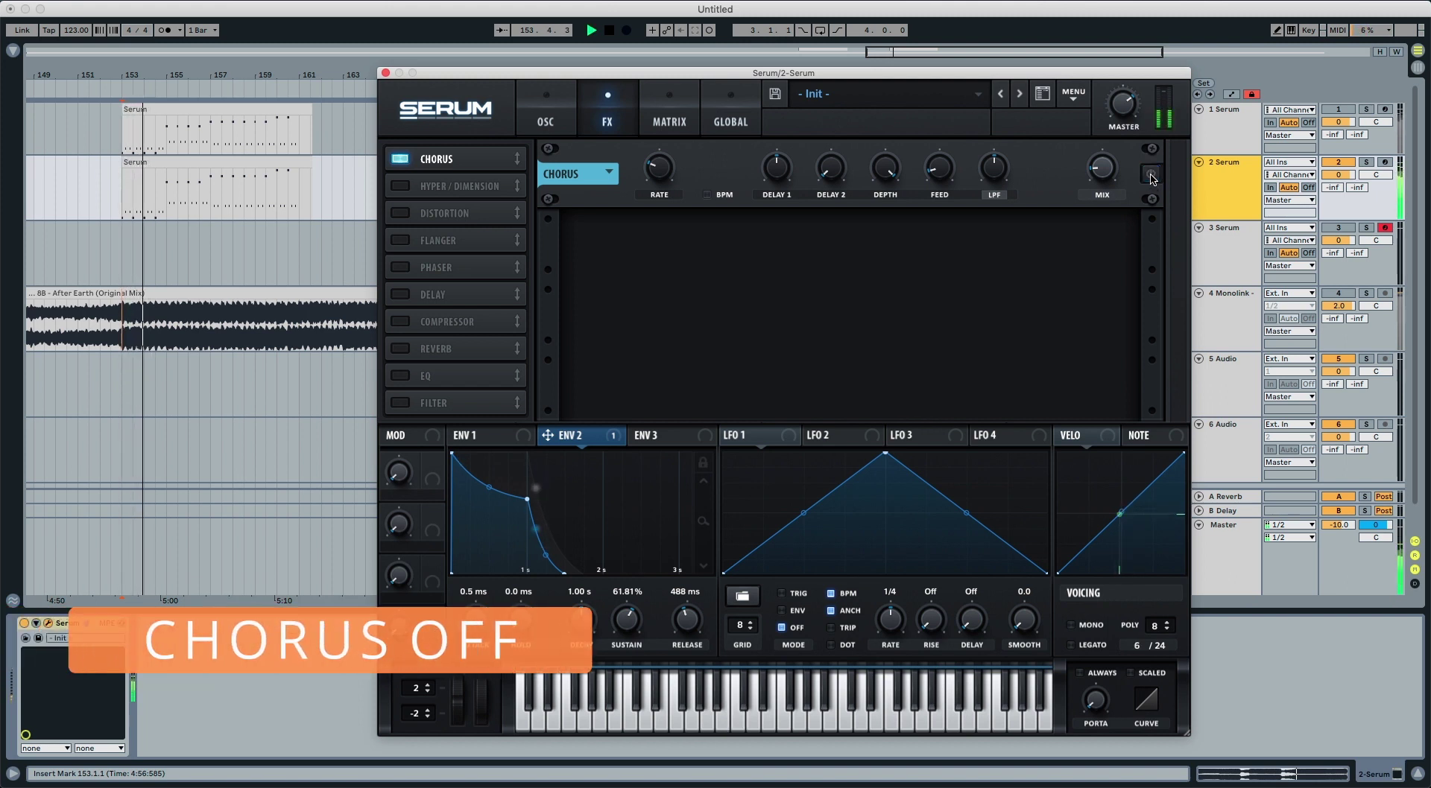
pyautogui.click(1152, 175)
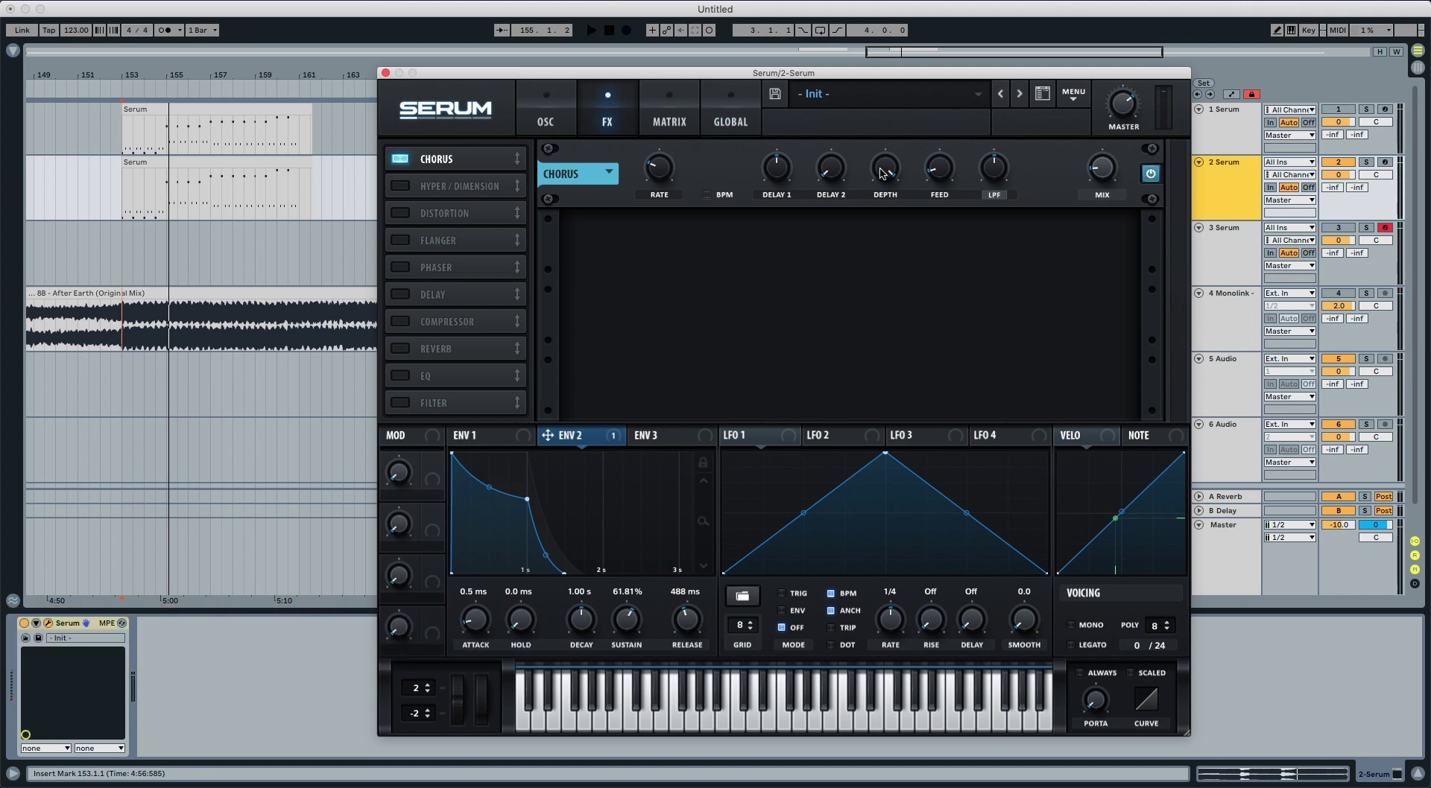
# Enable the Reverb effect, place it directly after the Chorus and raise its mix while auditioning the part.
pyautogui.click(395, 347)
pyautogui.moveTo(432, 350); pyautogui.dragTo(456, 187)
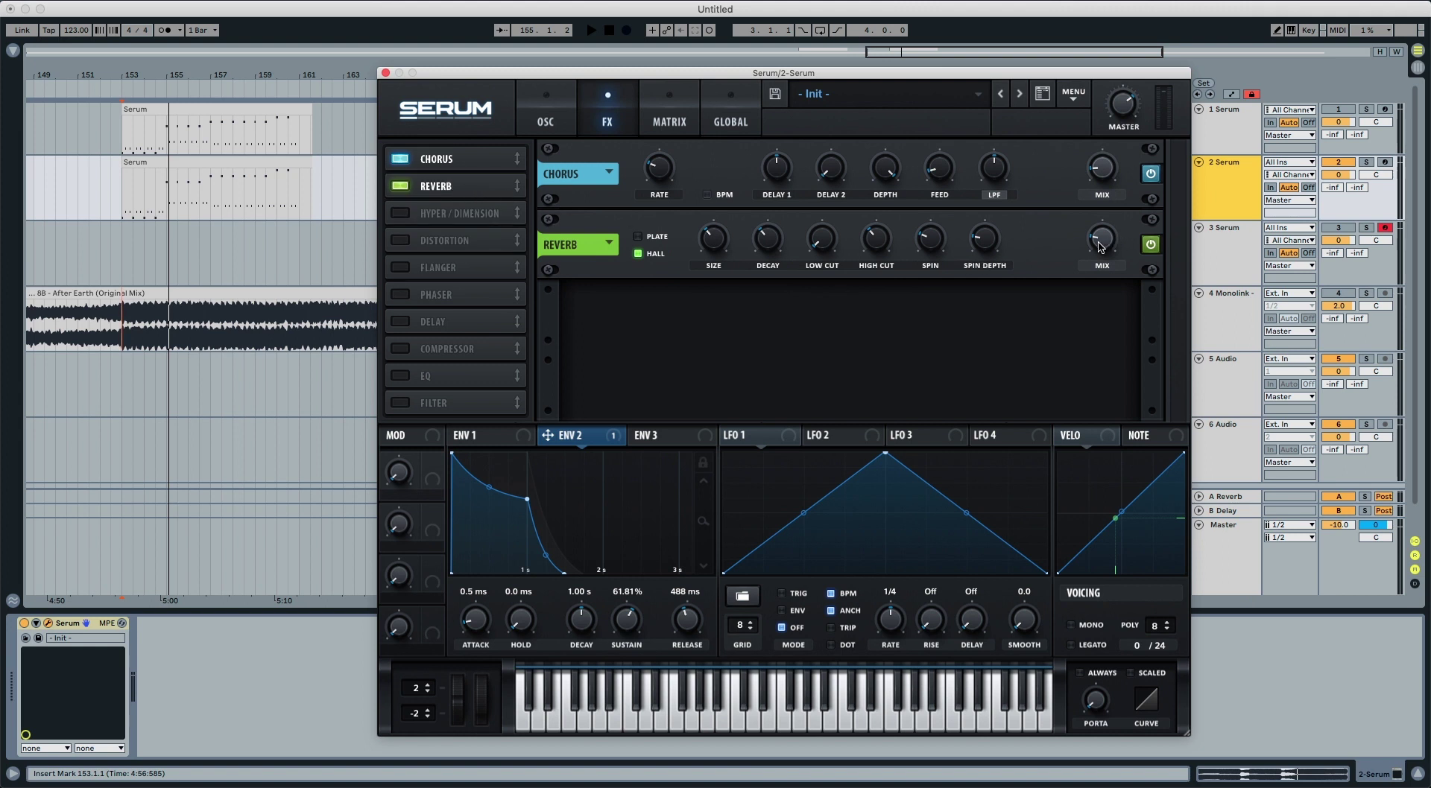
pyautogui.moveTo(1101, 247); pyautogui.dragTo(1102, 231)
pyautogui.press('space')
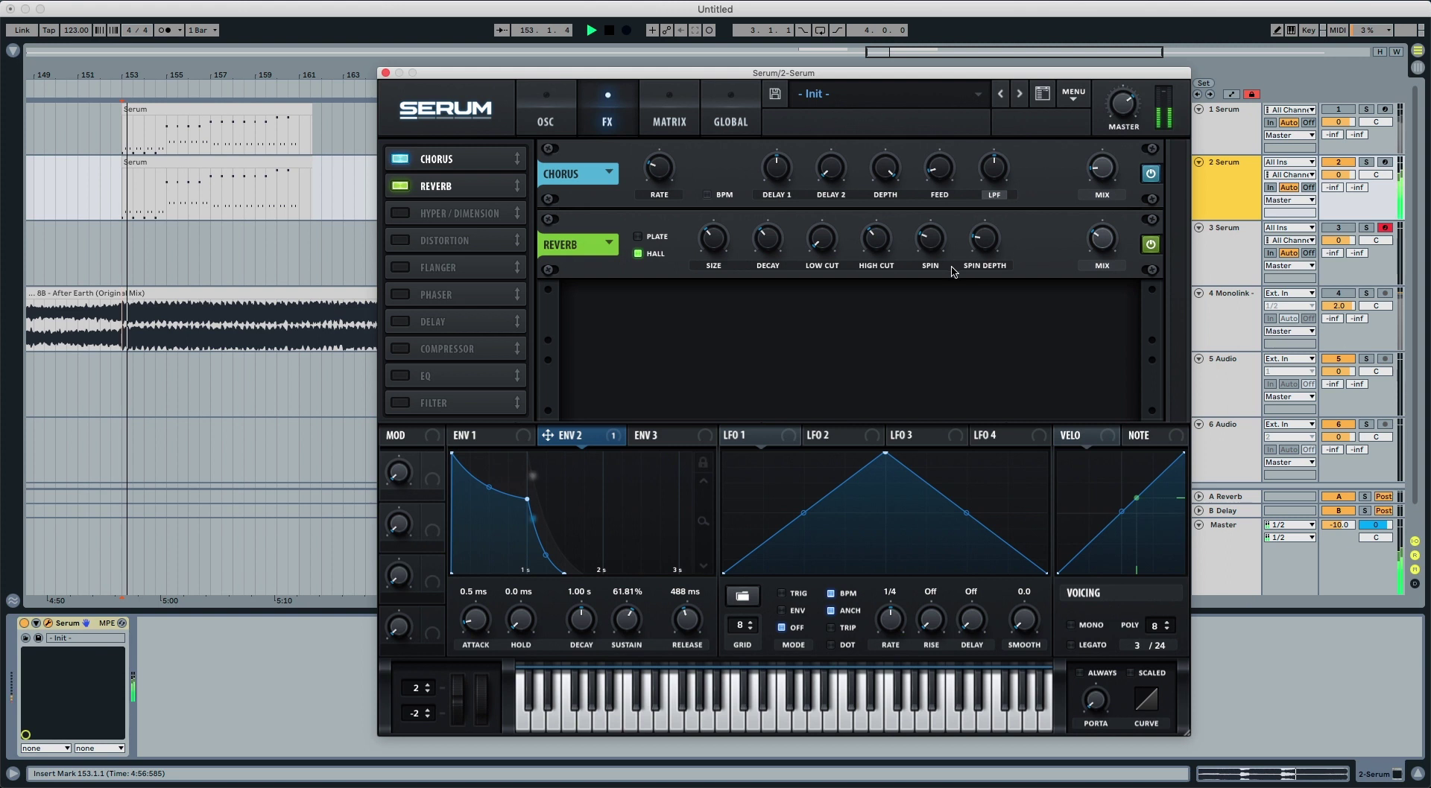
# Enable the Delay effect after the Reverb and set its filter to about 2160 Hz with a Q of 2.1.
pyautogui.click(431, 322)
pyautogui.moveTo(432, 322); pyautogui.dragTo(438, 216)
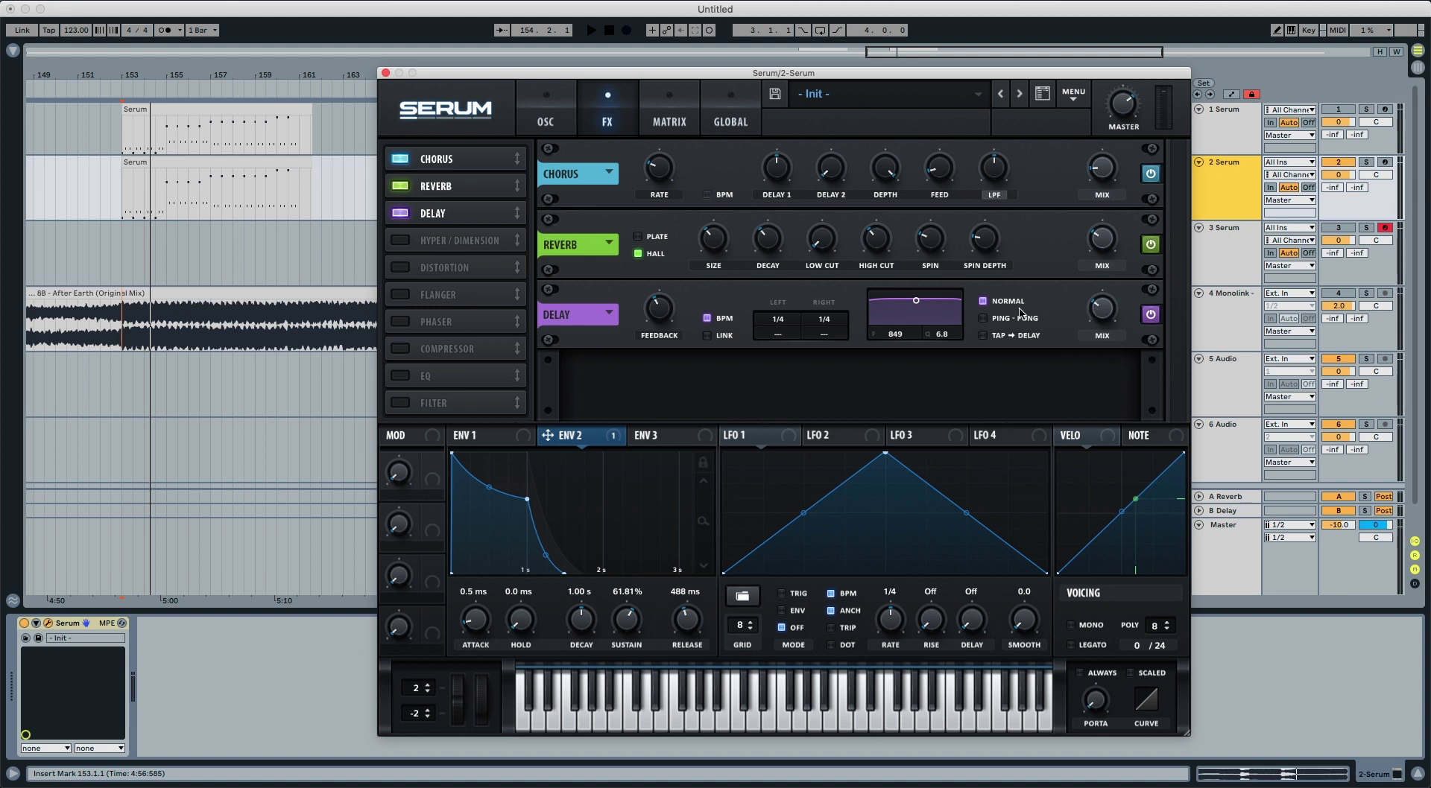
pyautogui.moveTo(915, 302); pyautogui.dragTo(931, 322)
pyautogui.press('space')
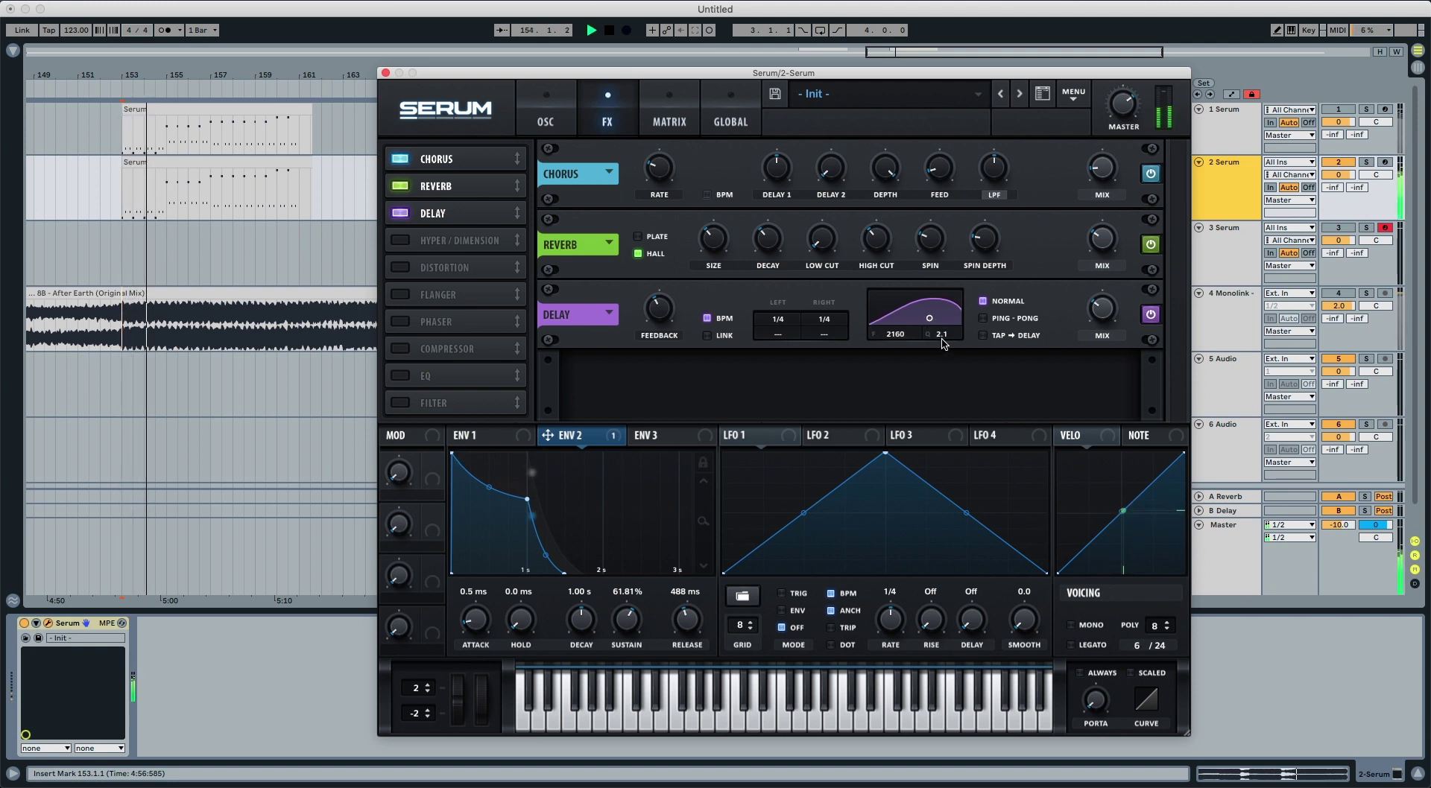
pyautogui.press('space')
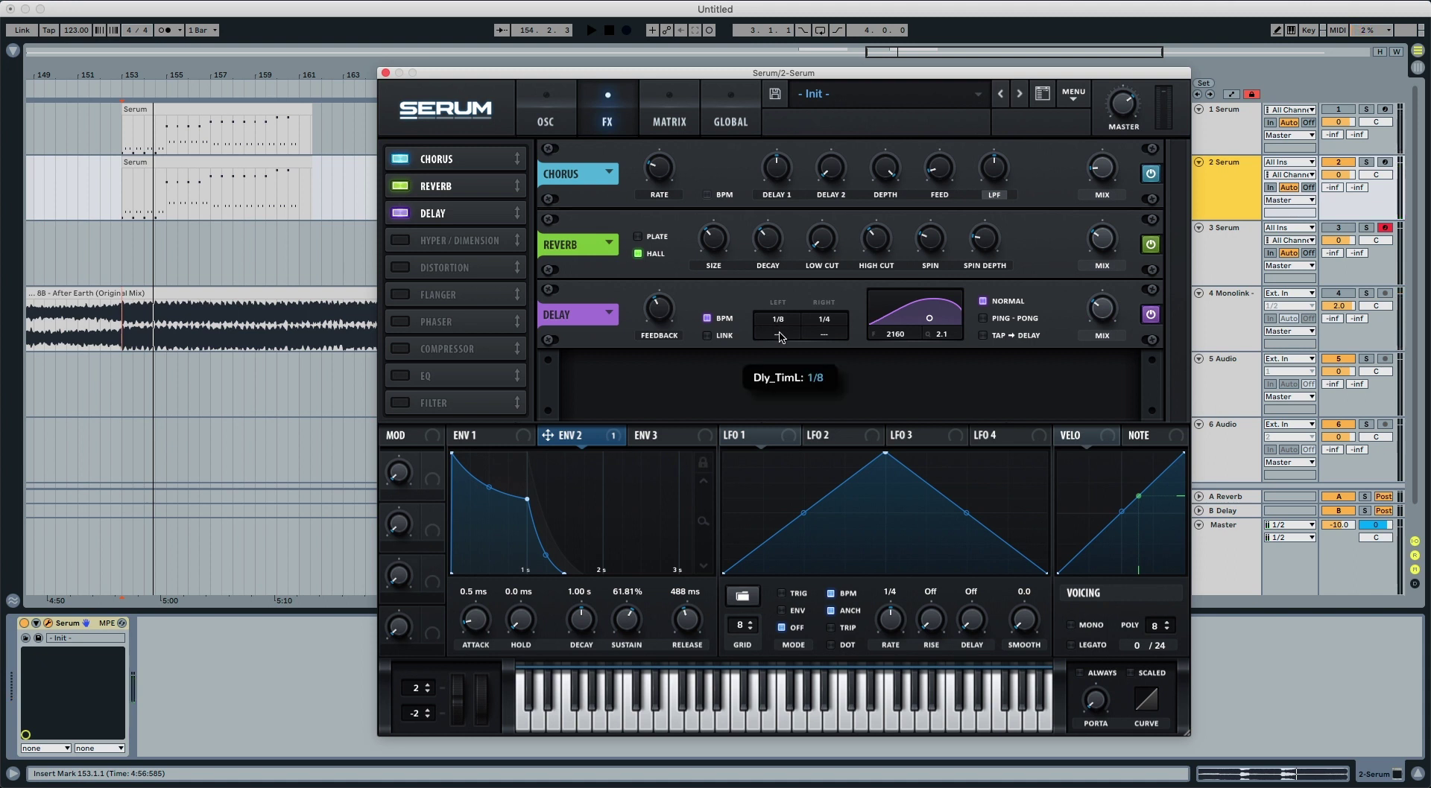
# Set the Delay's left and right times to dotted 1/8 and audition the part.
pyautogui.moveTo(778, 336); pyautogui.dragTo(844, 250)
pyautogui.press('space')
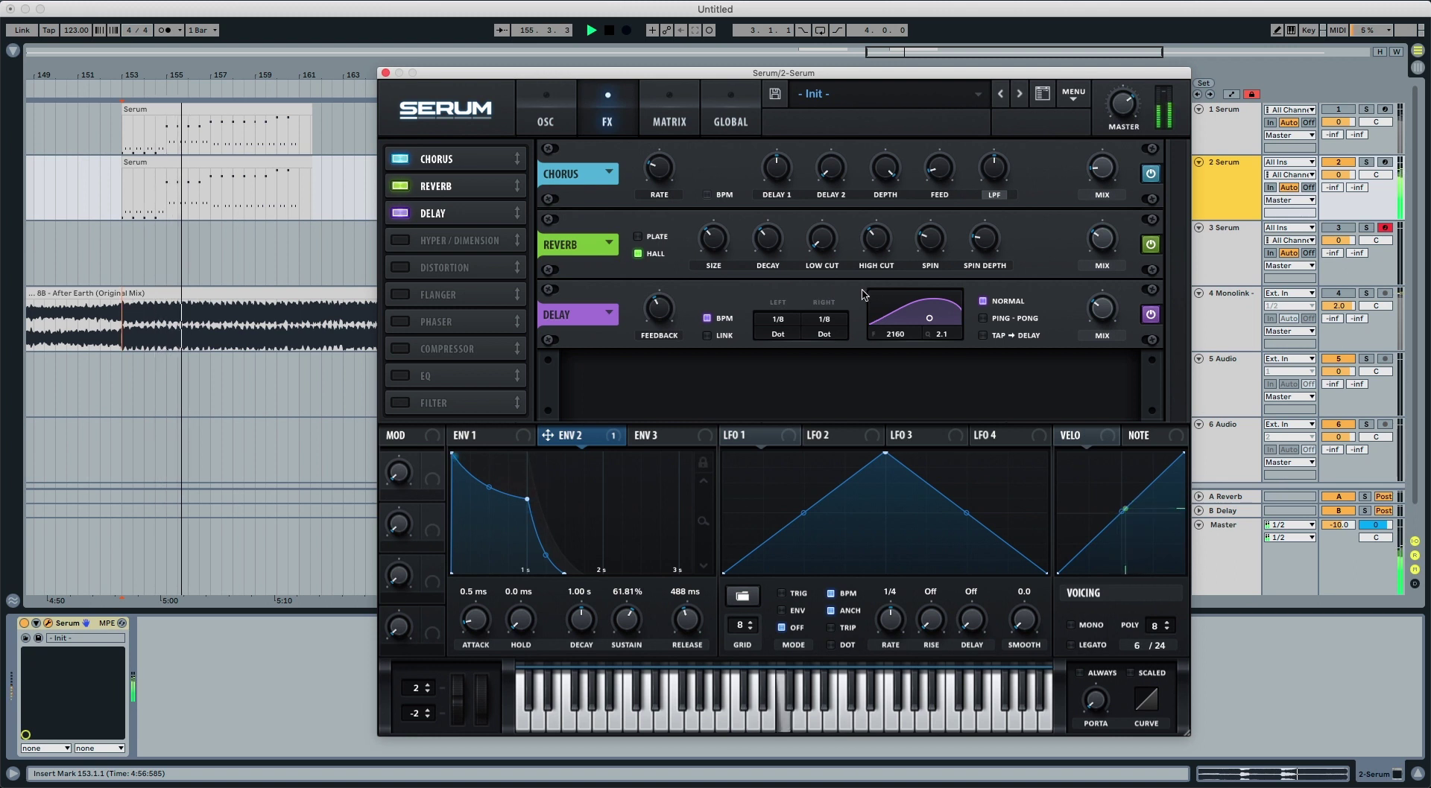
pyautogui.press('space')
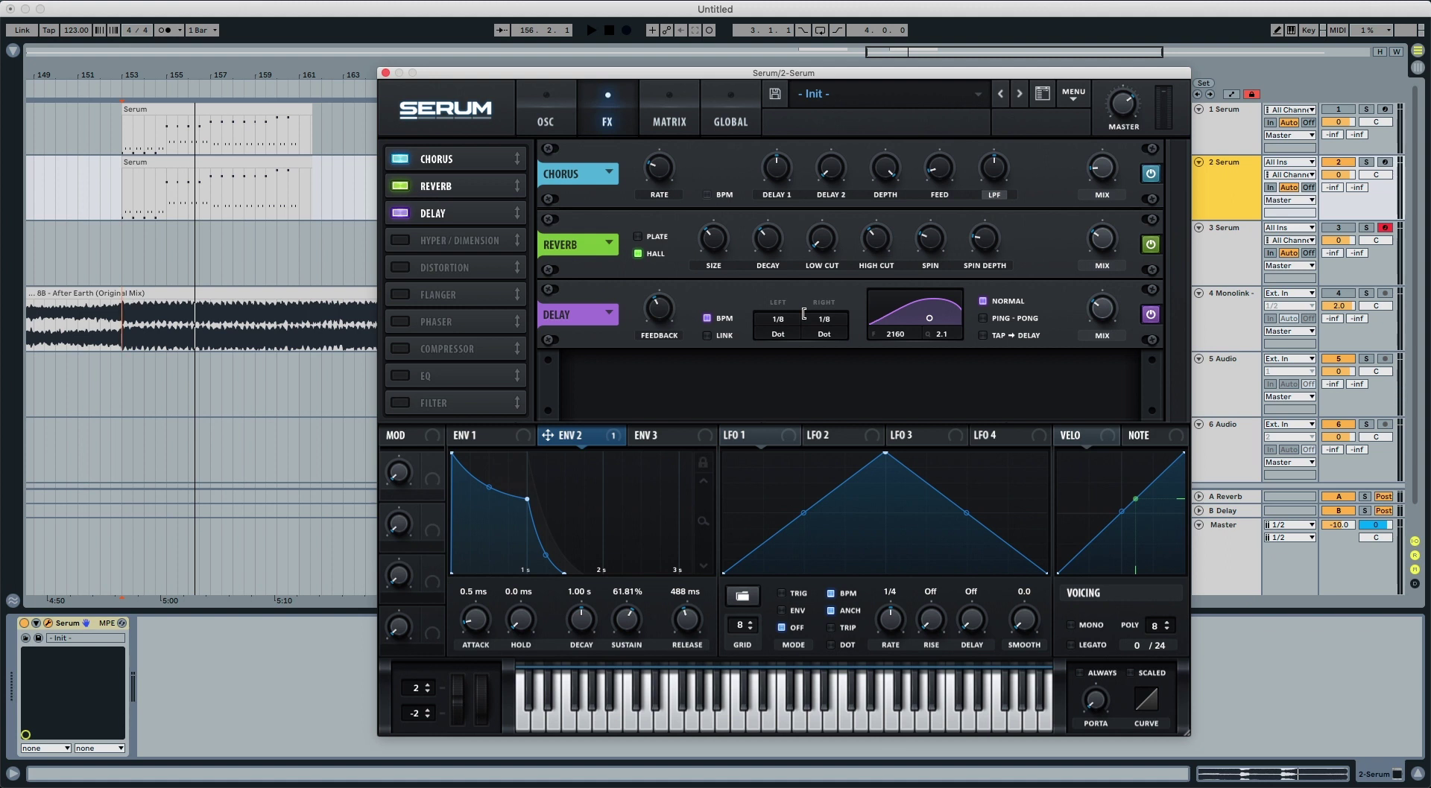
# Play the original After Earth track to compare it with the recreated pluck.
pyautogui.press('space')
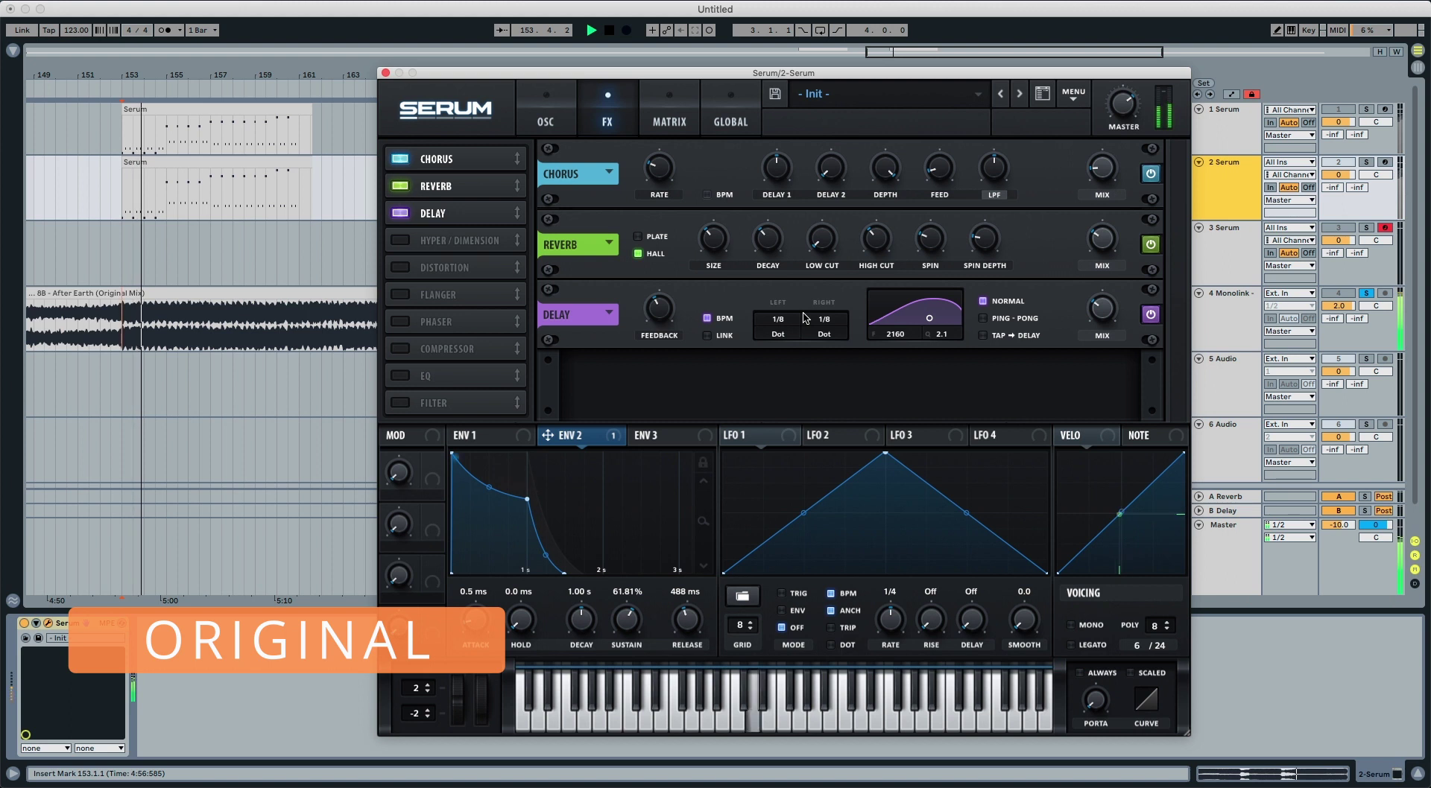